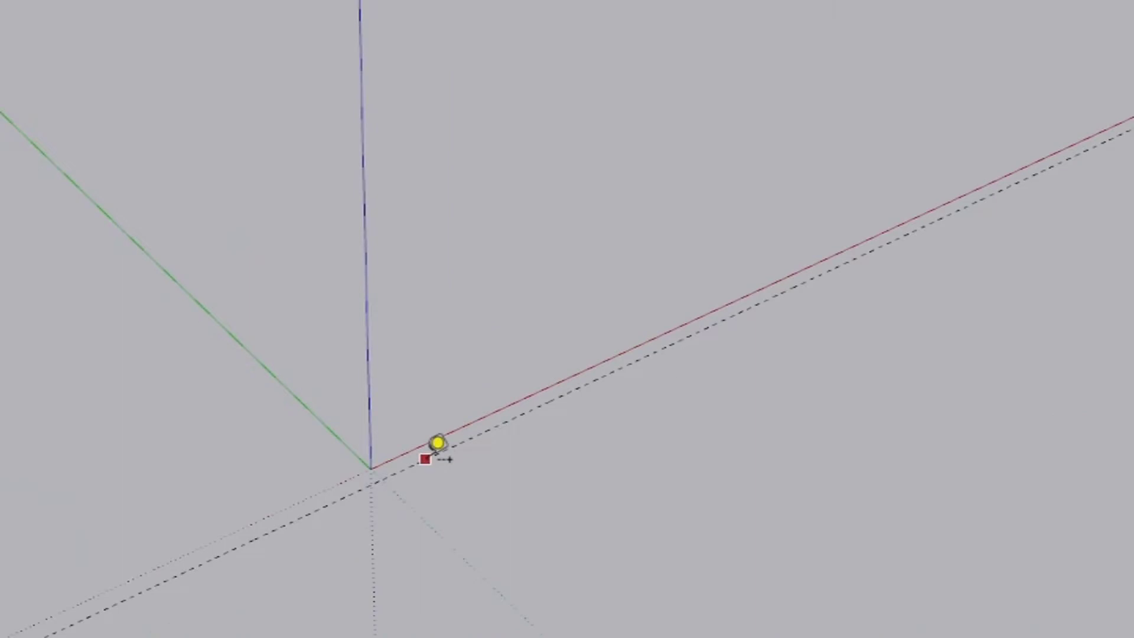
Step: Add three more guide lines parallel to the red axis, each offset 8 cm from the previous guide
{"action": "left_click", "coordinate": [482, 449]}
{"action": "left_click", "coordinate": [474, 452]}
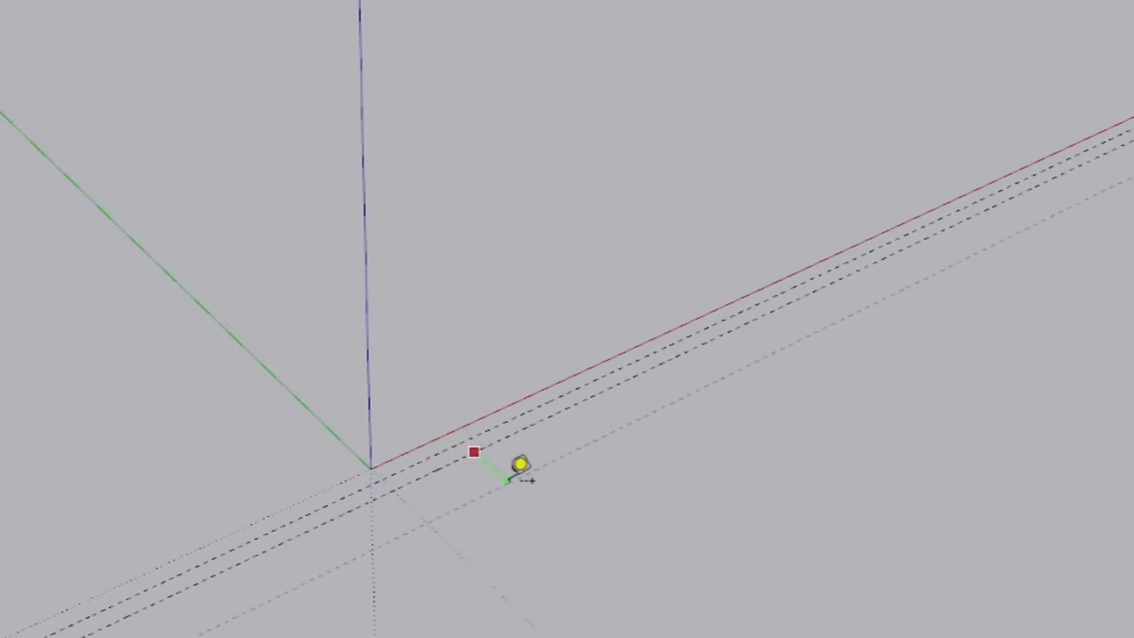
{"action": "left_click", "coordinate": [502, 455]}
{"action": "left_click", "coordinate": [470, 469]}
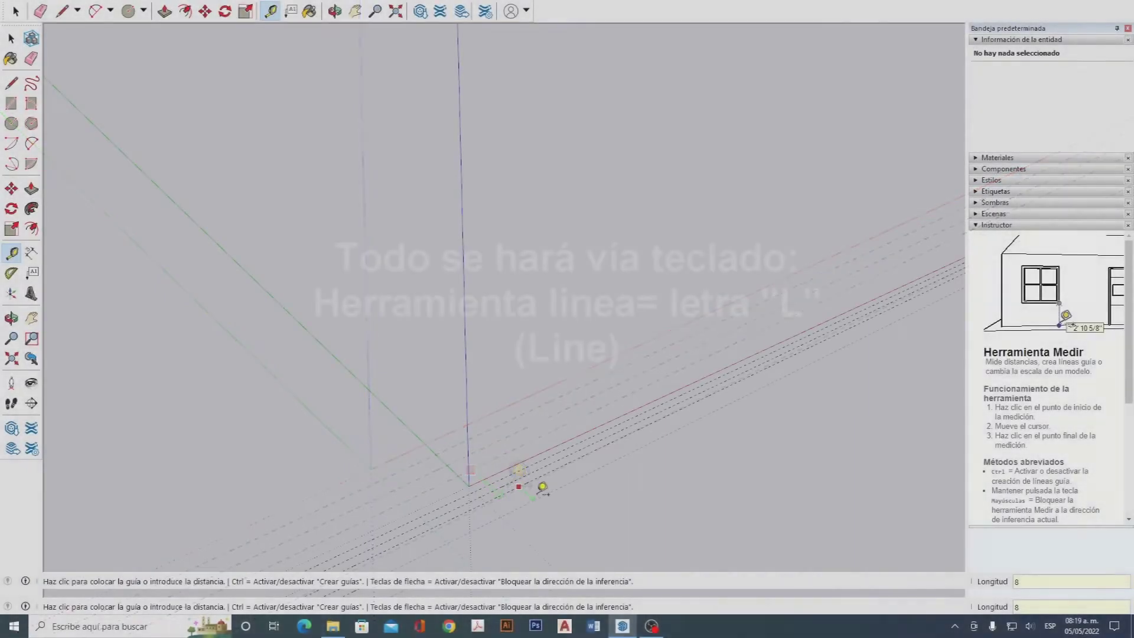
{"action": "key", "text": "Return"}
Step: Draw an edge from the origin opposite to the positive green axis direction, ending on the first guide
{"action": "scroll", "coordinate": [487, 519], "scroll_direction": "up", "scroll_amount": 5}
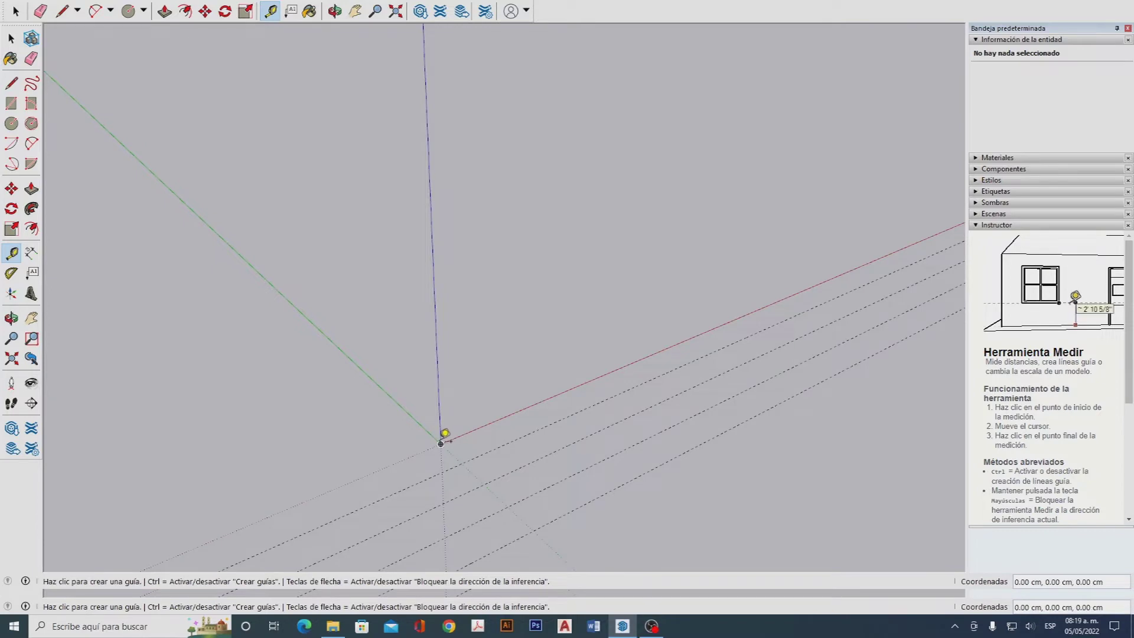
{"action": "key", "text": "l"}
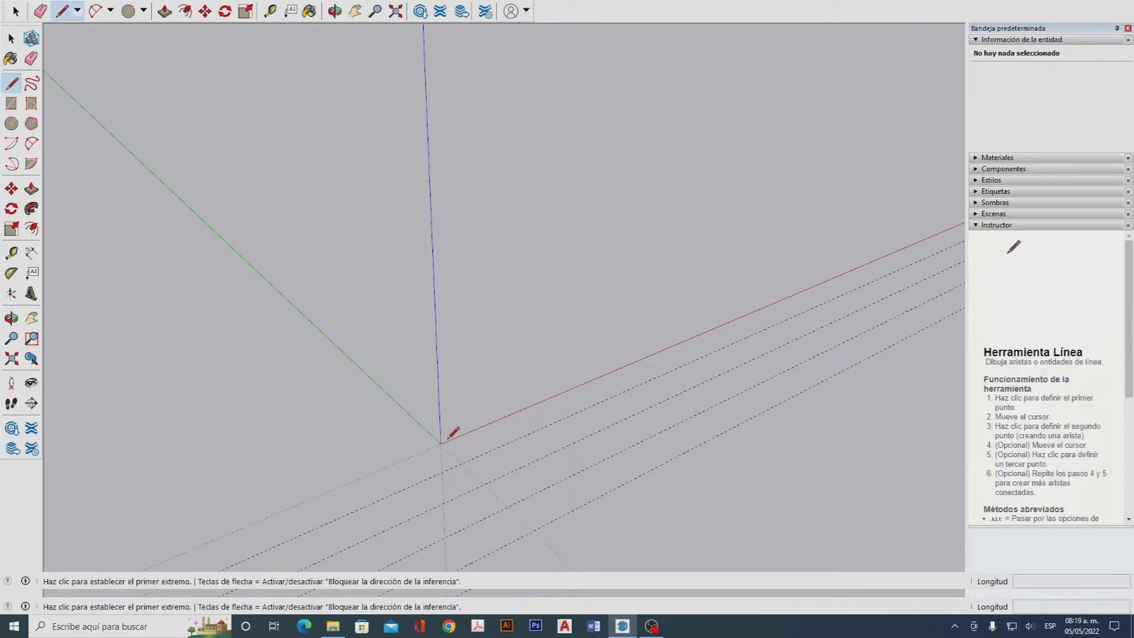
{"action": "left_click", "coordinate": [441, 443]}
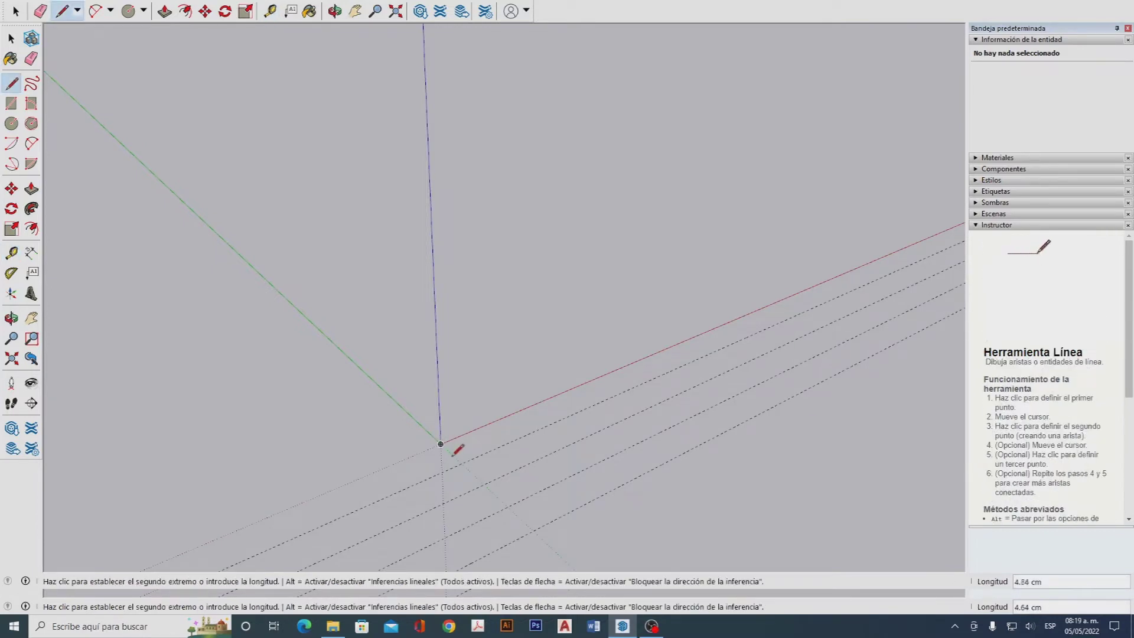
{"action": "scroll", "coordinate": [464, 457], "scroll_direction": "up", "scroll_amount": 4}
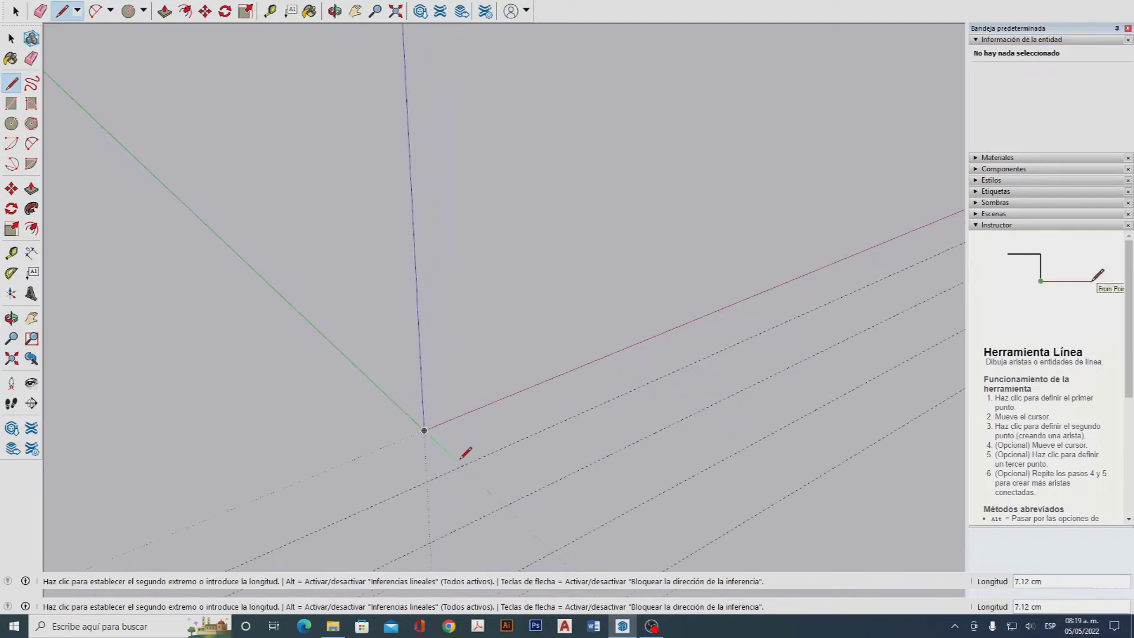
{"action": "scroll", "coordinate": [471, 496], "scroll_direction": "up", "scroll_amount": 3}
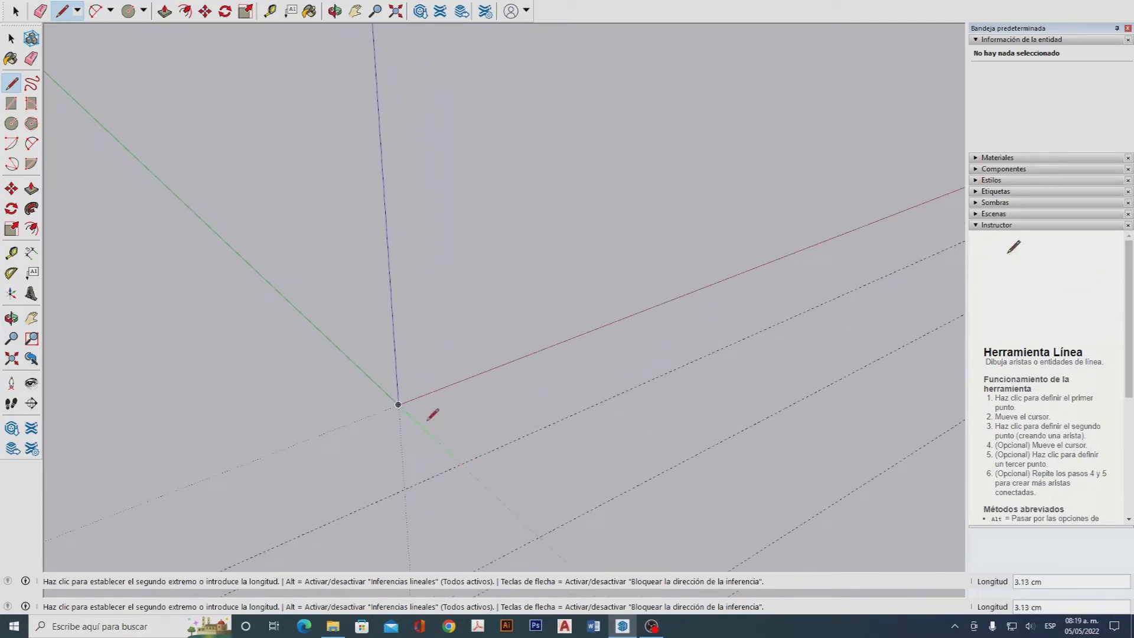
{"action": "left_click", "coordinate": [462, 464]}
Step: Continue the edge along the green axis line to the second guide, and add an 8 cm edge parallel to the red axis
{"action": "scroll", "coordinate": [431, 333], "scroll_direction": "down", "scroll_amount": 3}
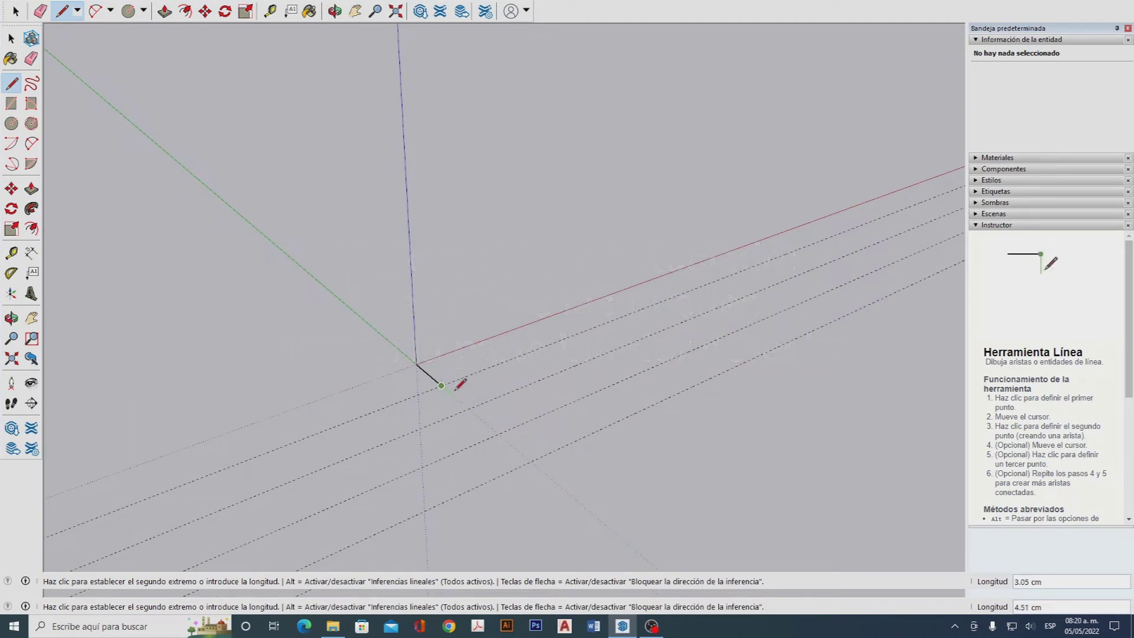
{"action": "scroll", "coordinate": [466, 395], "scroll_direction": "up", "scroll_amount": 1}
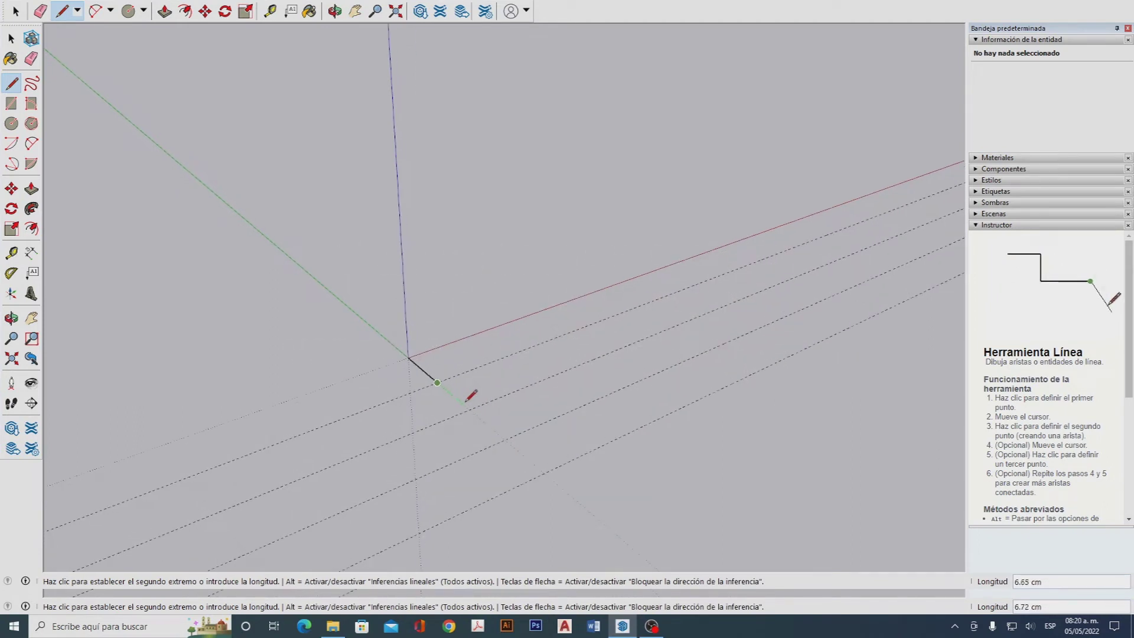
{"action": "left_click", "coordinate": [470, 410]}
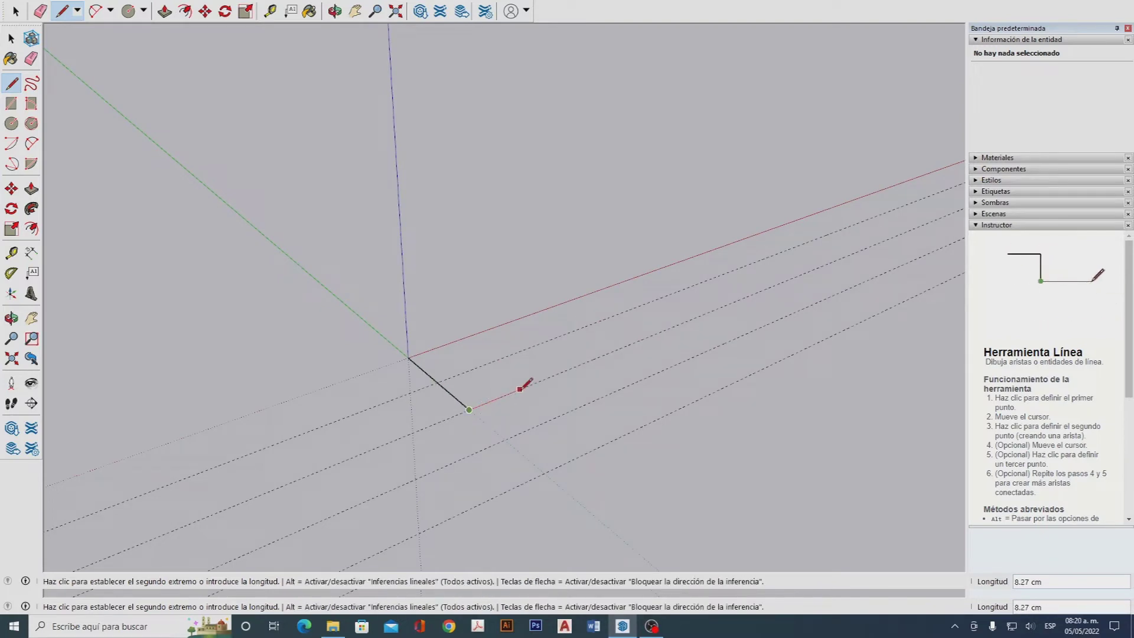
{"action": "type", "text": "8"}
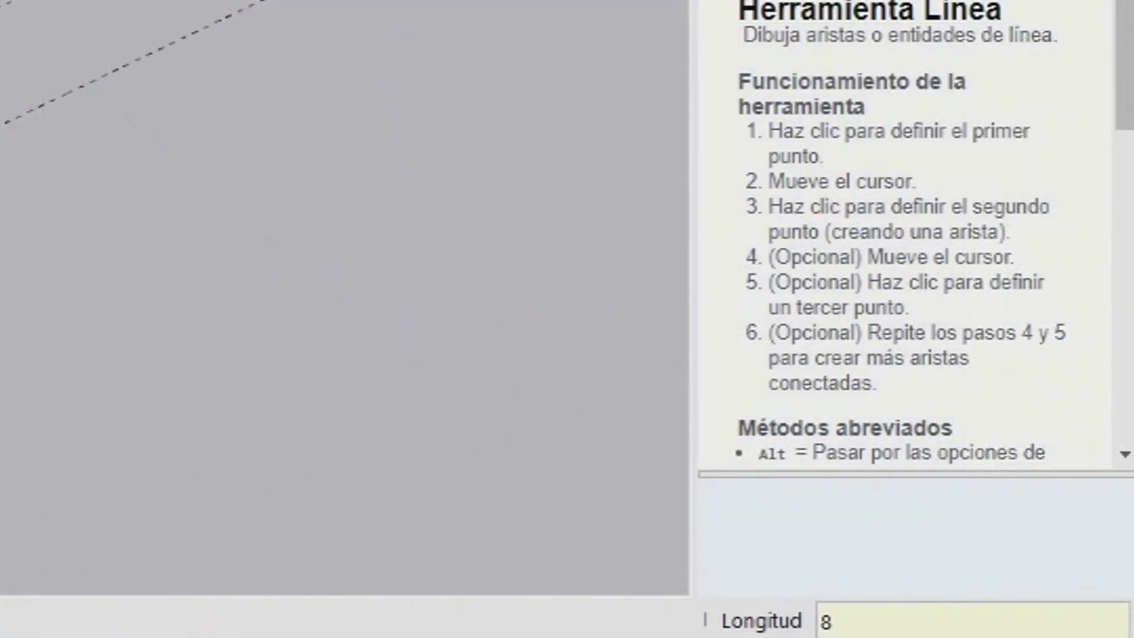
{"action": "key", "text": "Return"}
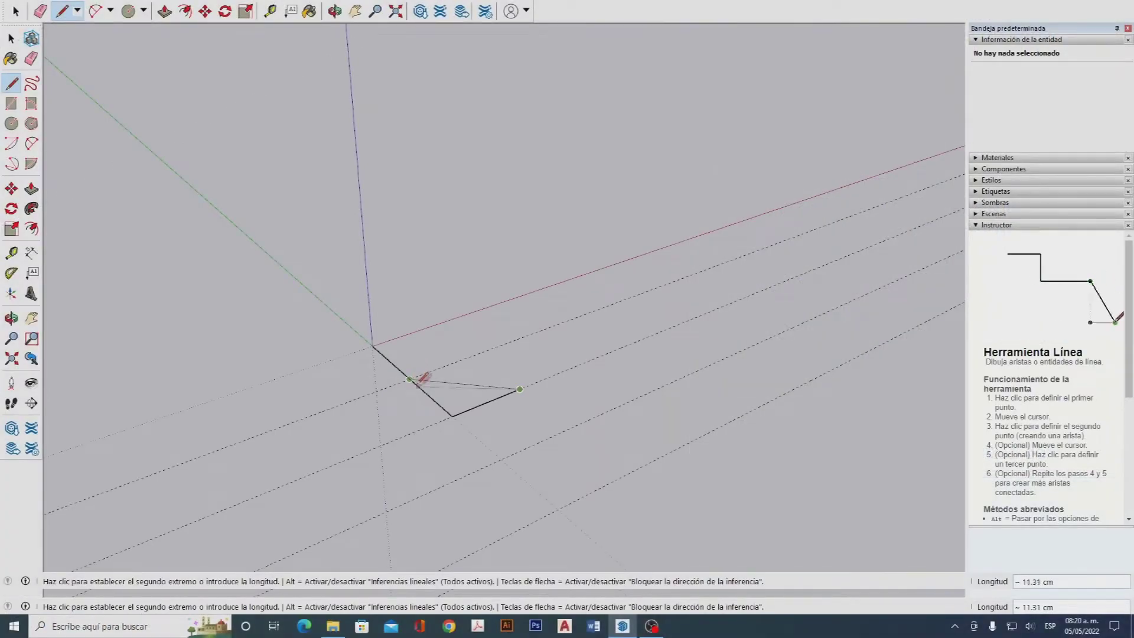
Step: Connect the end of the 8 cm edge diagonally to the first guide's intersection on the green axis, and remove the helper edges and second guide
{"action": "left_click", "coordinate": [410, 379]}
{"action": "scroll", "coordinate": [437, 390], "scroll_direction": "up", "scroll_amount": 1}
{"action": "key", "text": "space"}
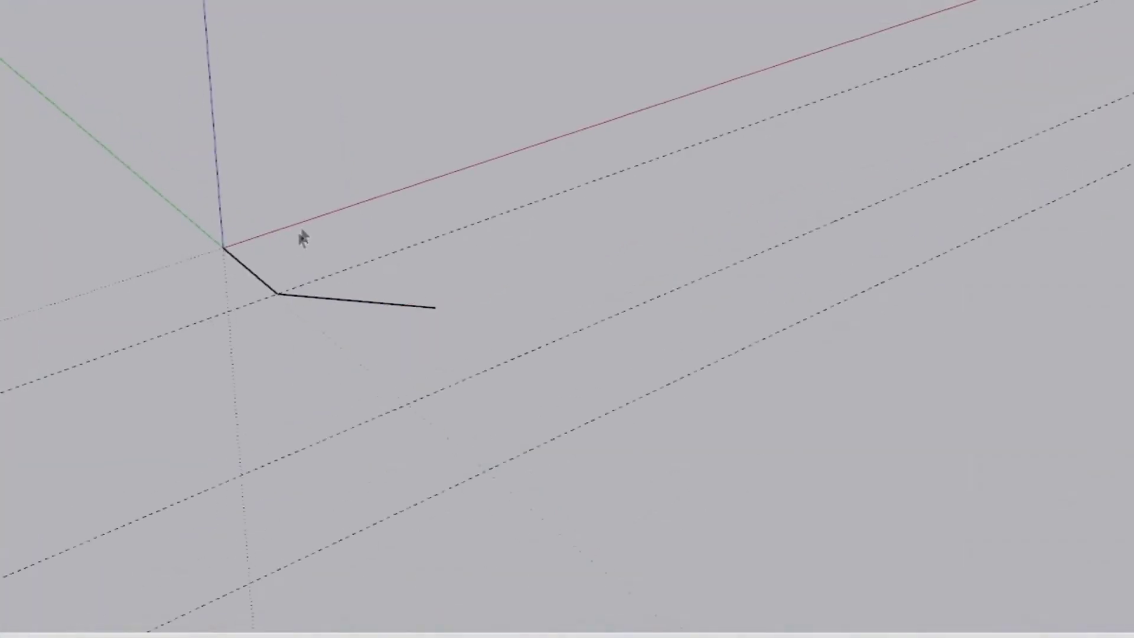
Step: Draw an edge parallel to the green axis from the diagonal's outer end to the next guide
{"action": "key", "text": "l"}
{"action": "left_click", "coordinate": [423, 301]}
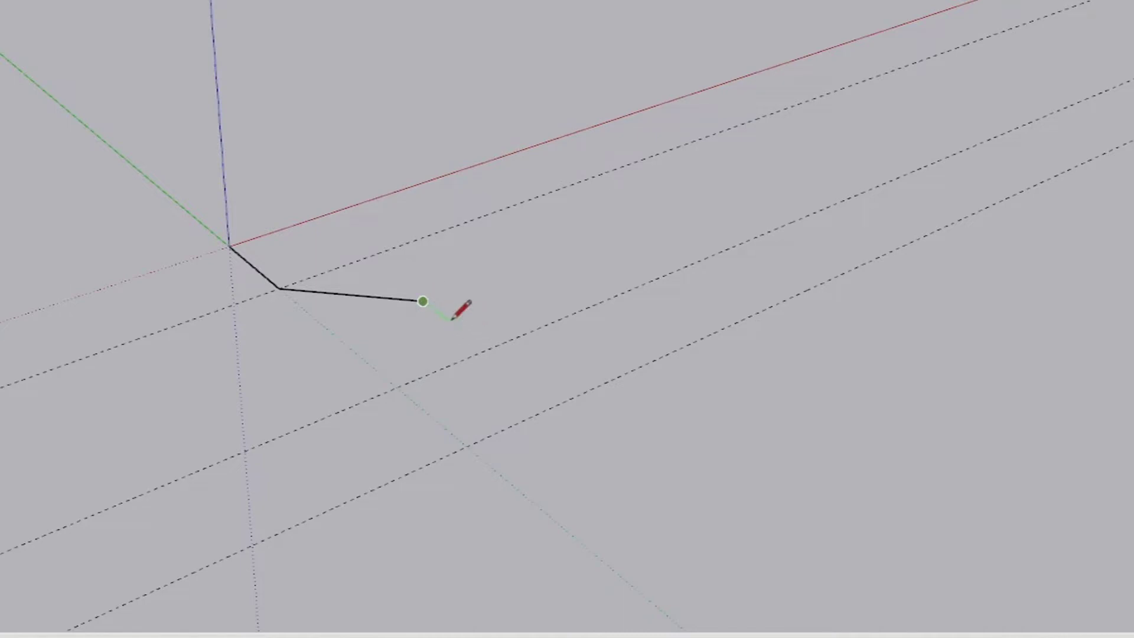
{"action": "left_click", "coordinate": [488, 349]}
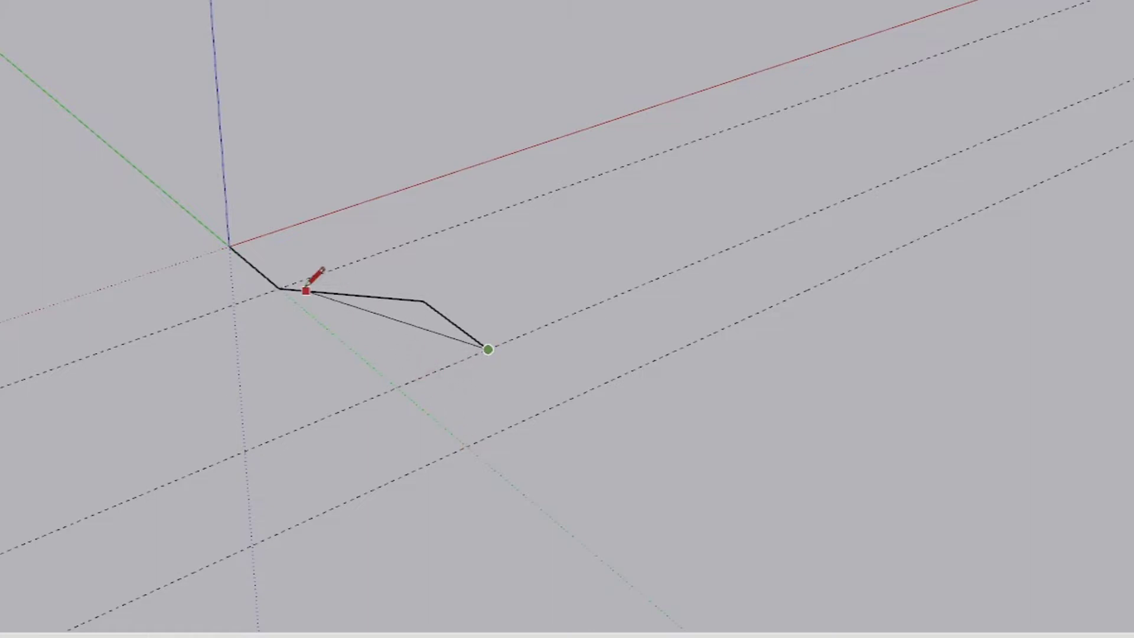
Step: Draw a diagonal edge from the path's free end to the intersection of the farthest guide and the green axis
{"action": "scroll", "coordinate": [372, 360], "scroll_direction": "up", "scroll_amount": 2}
{"action": "scroll", "coordinate": [343, 157], "scroll_direction": "down", "scroll_amount": 3}
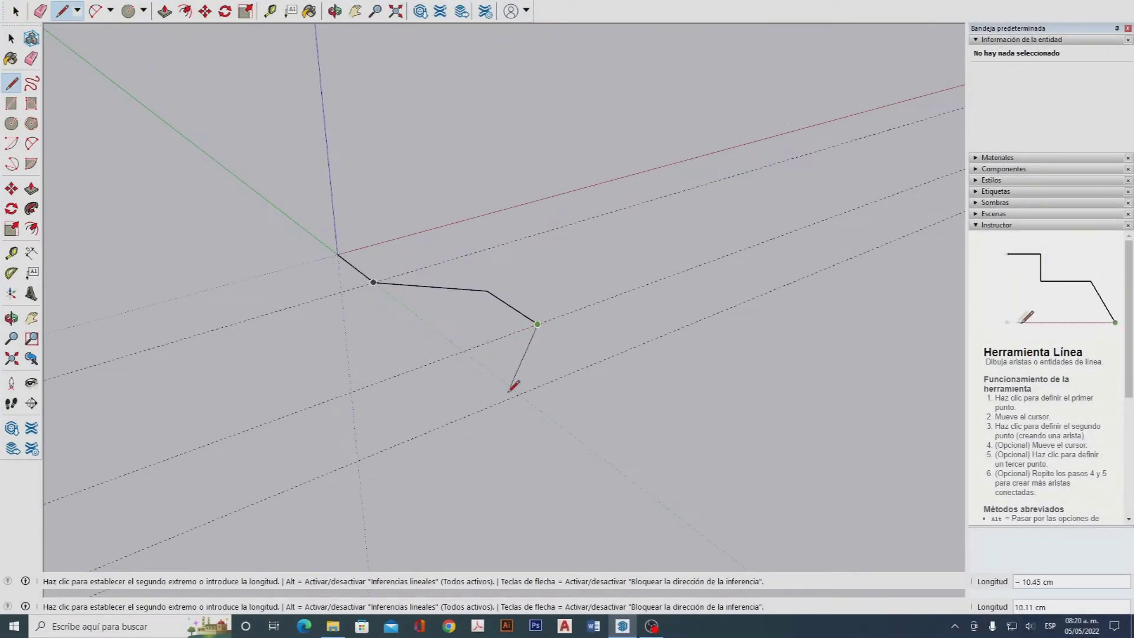
{"action": "left_click", "coordinate": [519, 394]}
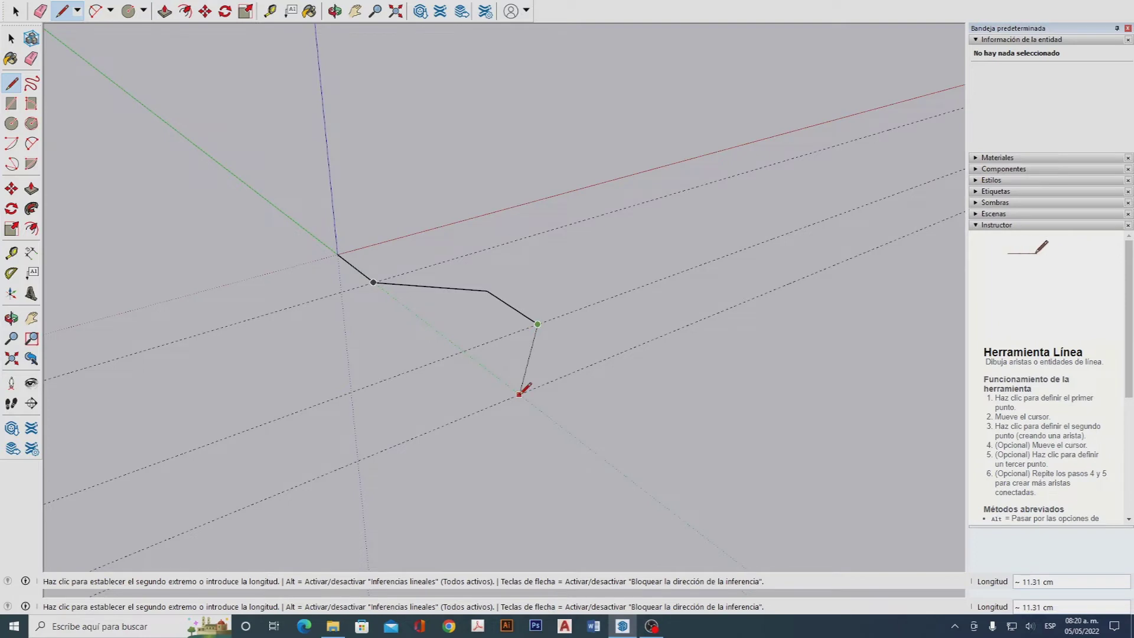
Step: Delete the remaining guide lines, leaving only the drawn path
{"action": "key", "text": "space"}
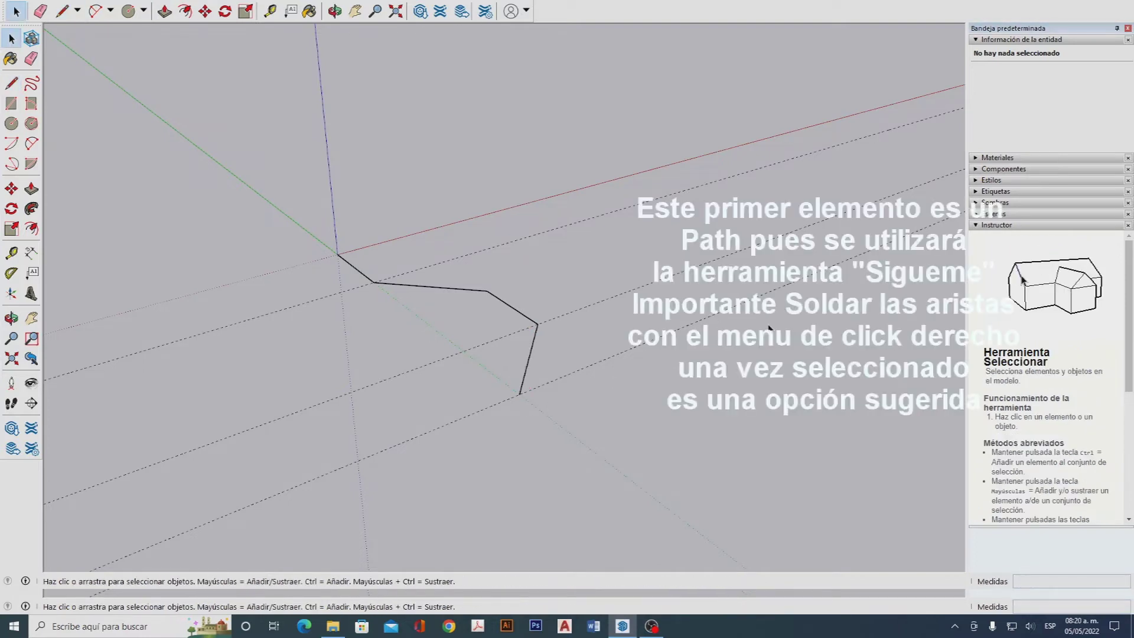
{"action": "left_click_drag", "start_coordinate": [697, 214], "coordinate": [660, 163]}
{"action": "key", "text": "Delete"}
Step: Add a short edge parallel to the red axis from the path's free end, heading in the negative red direction
{"action": "middle_click_drag", "start_coordinate": [640, 258], "coordinate": [548, 456]}
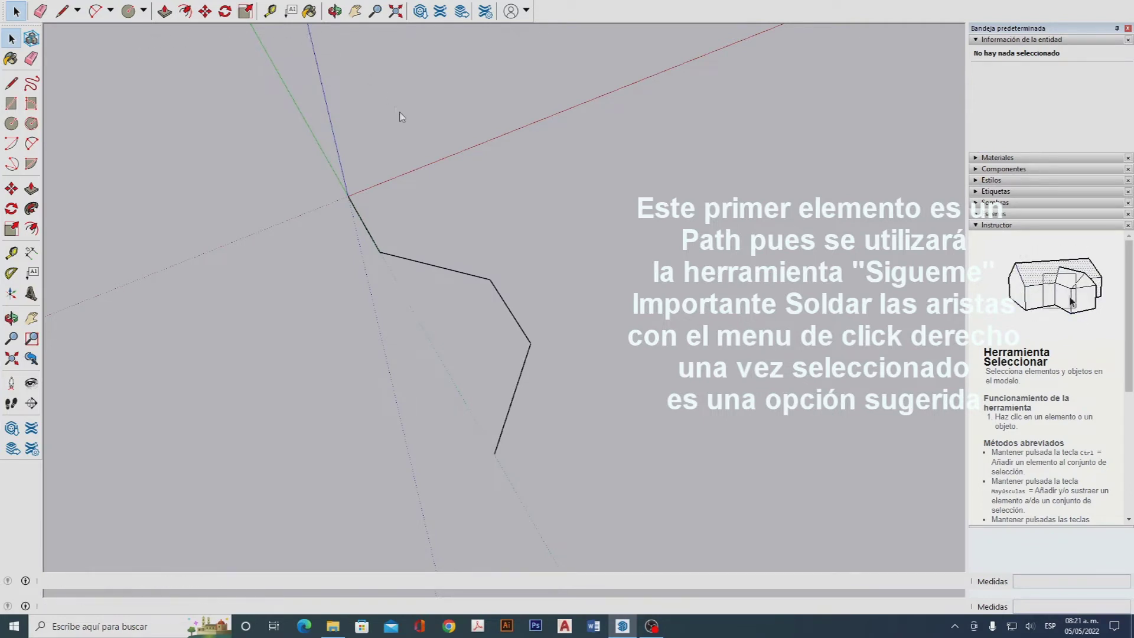
{"action": "middle_click_drag", "start_coordinate": [399, 324], "coordinate": [450, 212]}
{"action": "scroll", "coordinate": [521, 449], "scroll_direction": "up", "scroll_amount": 1}
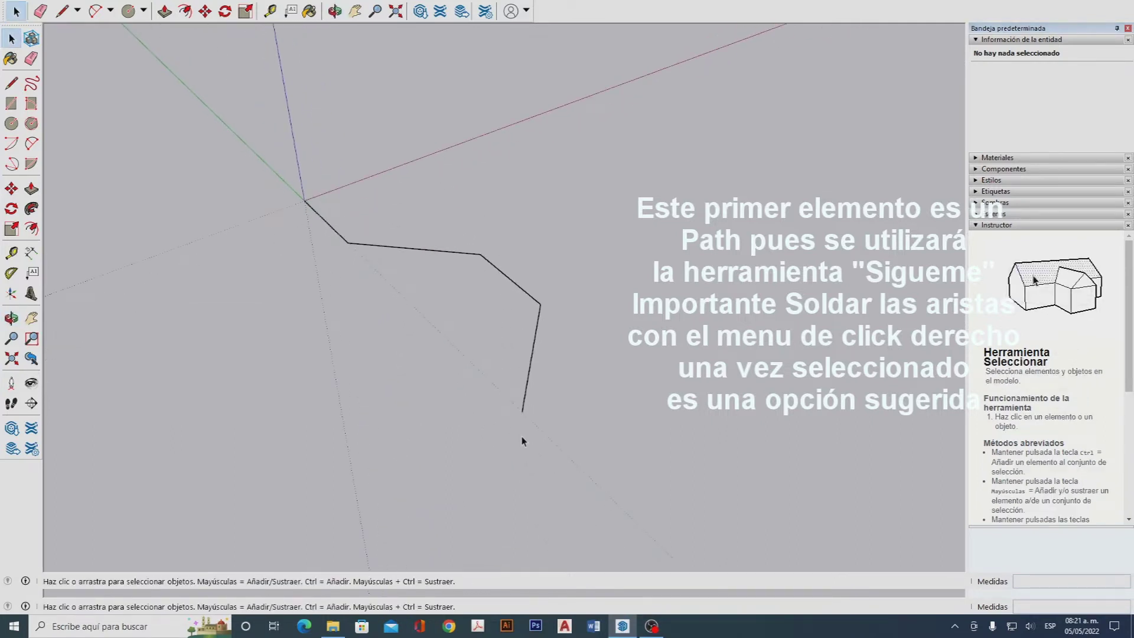
{"action": "key", "text": "l"}
{"action": "left_click", "coordinate": [522, 410]}
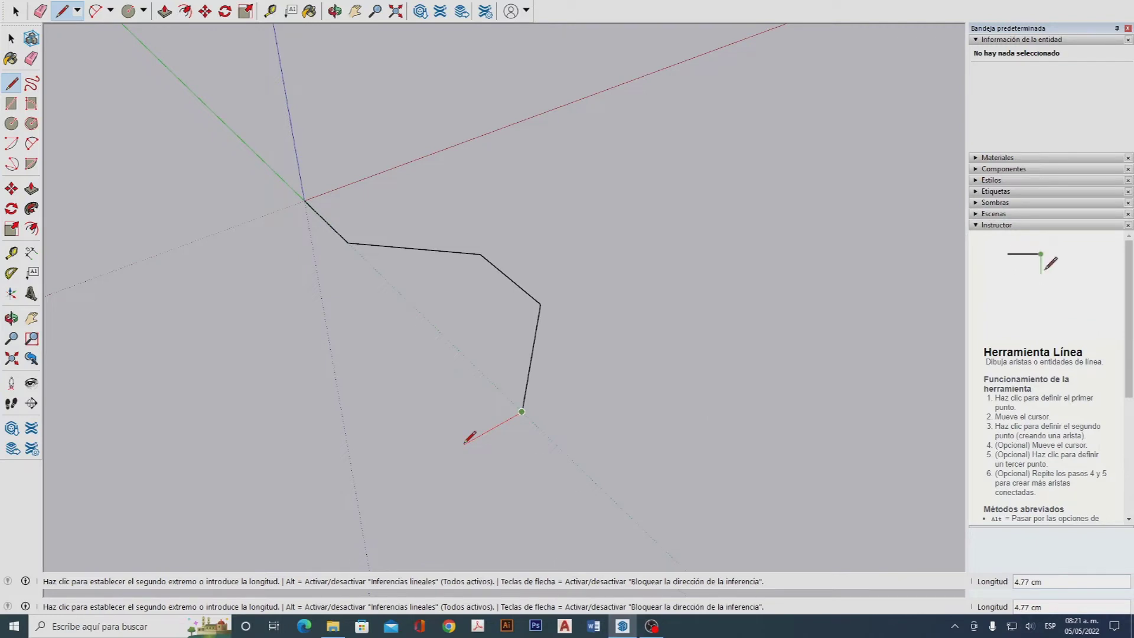
{"action": "key", "text": "Return"}
{"action": "key", "text": "space"}
Step: Draw a circle of radius 0.5 cm centred on the short edge's end, with its plane locked perpendicular to the red axis
{"action": "middle_click_drag", "start_coordinate": [514, 400], "coordinate": [506, 431]}
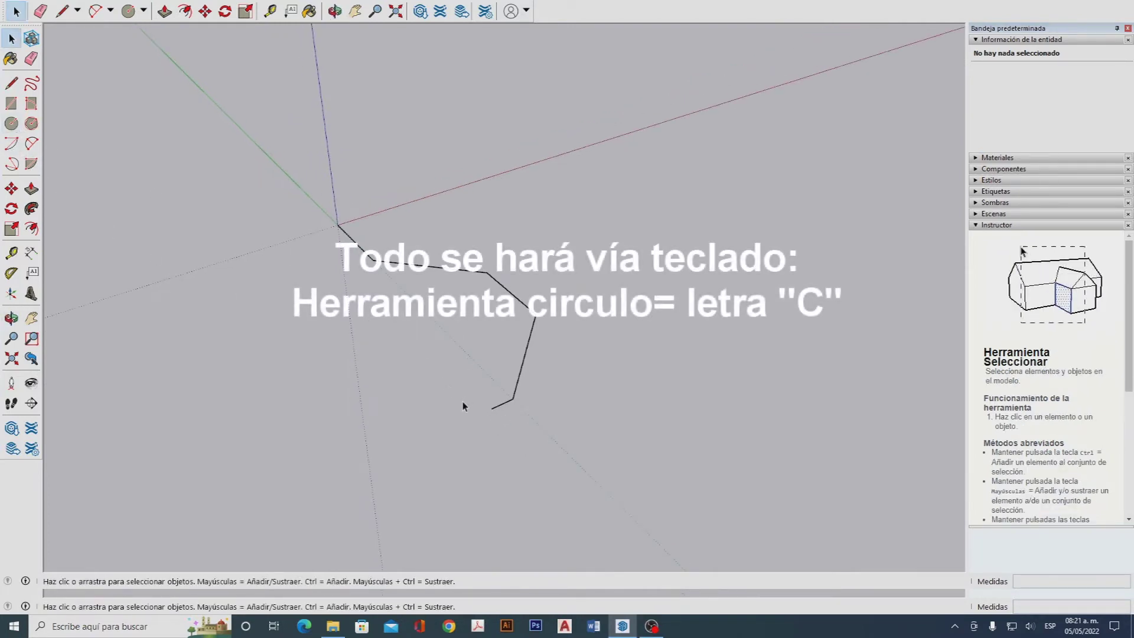
{"action": "key", "text": "c"}
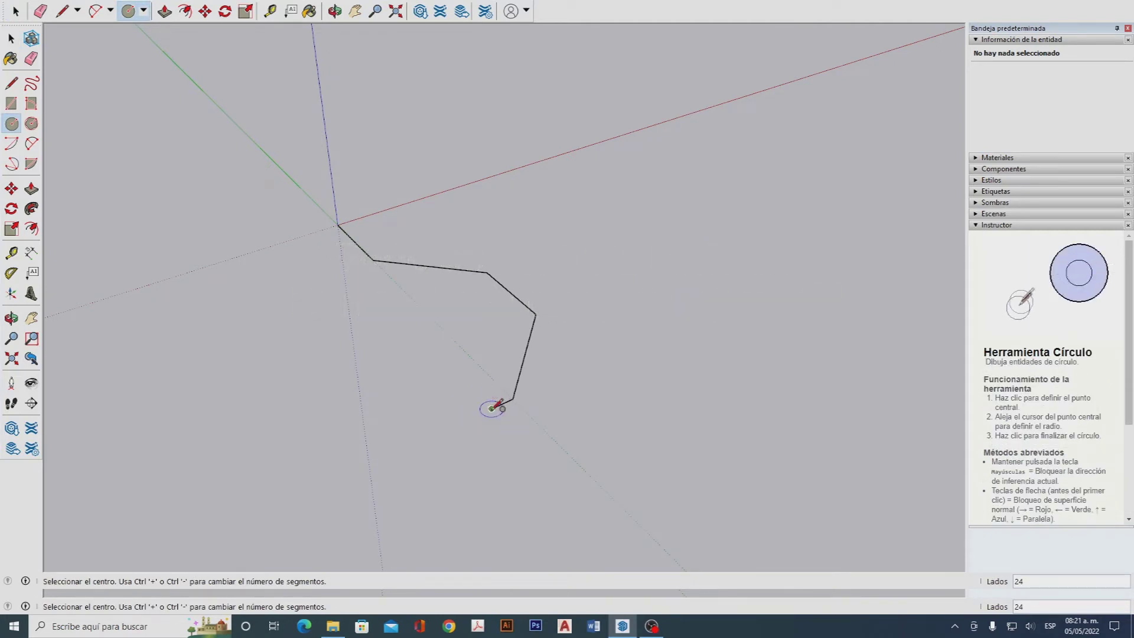
{"action": "scroll", "coordinate": [491, 408], "scroll_direction": "up", "scroll_amount": 4}
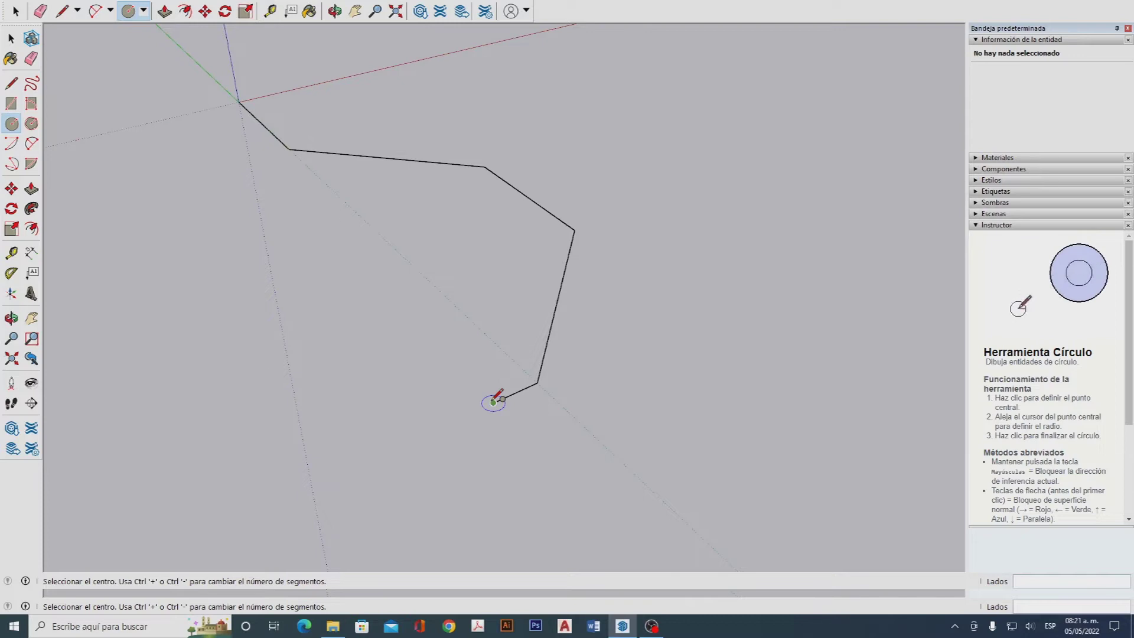
{"action": "key", "text": "Left"}
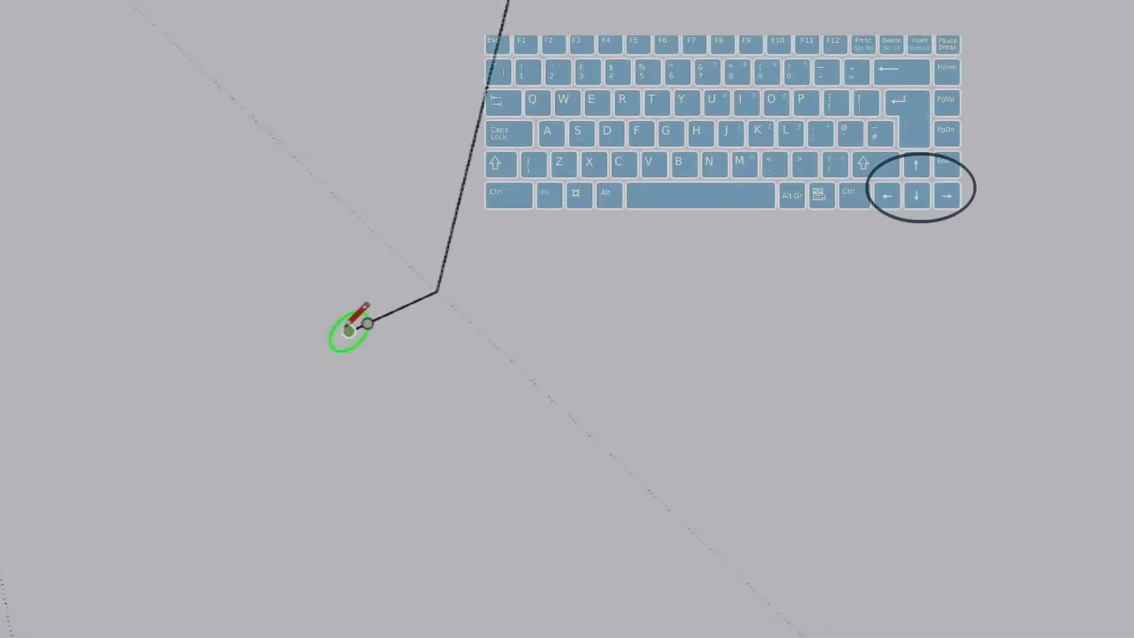
{"action": "key", "text": "Right"}
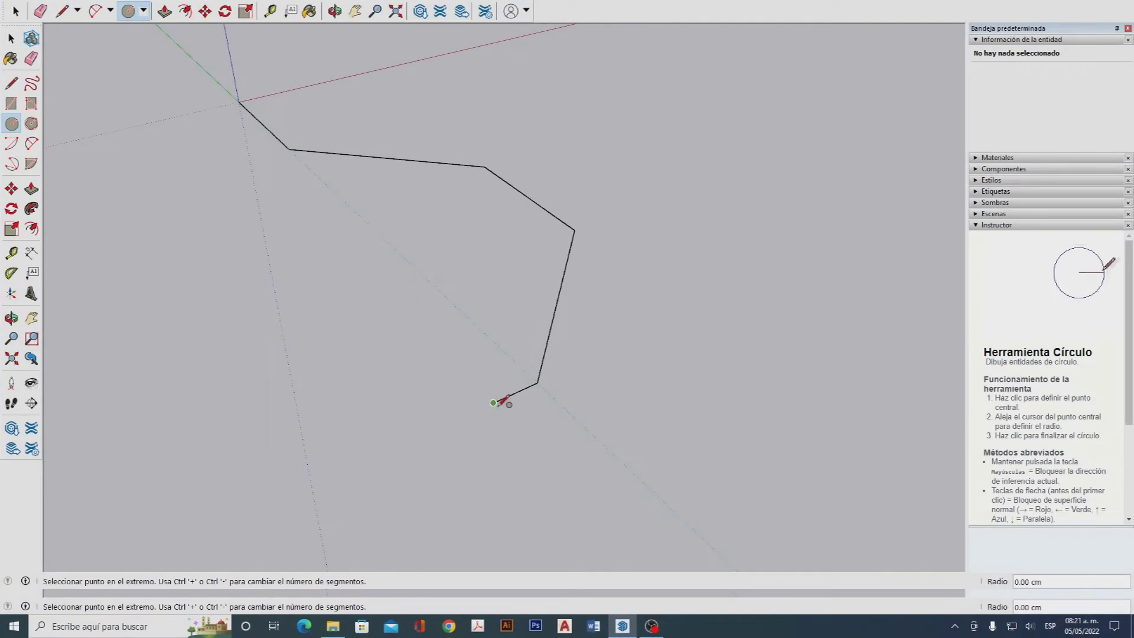
{"action": "left_click", "coordinate": [493, 402]}
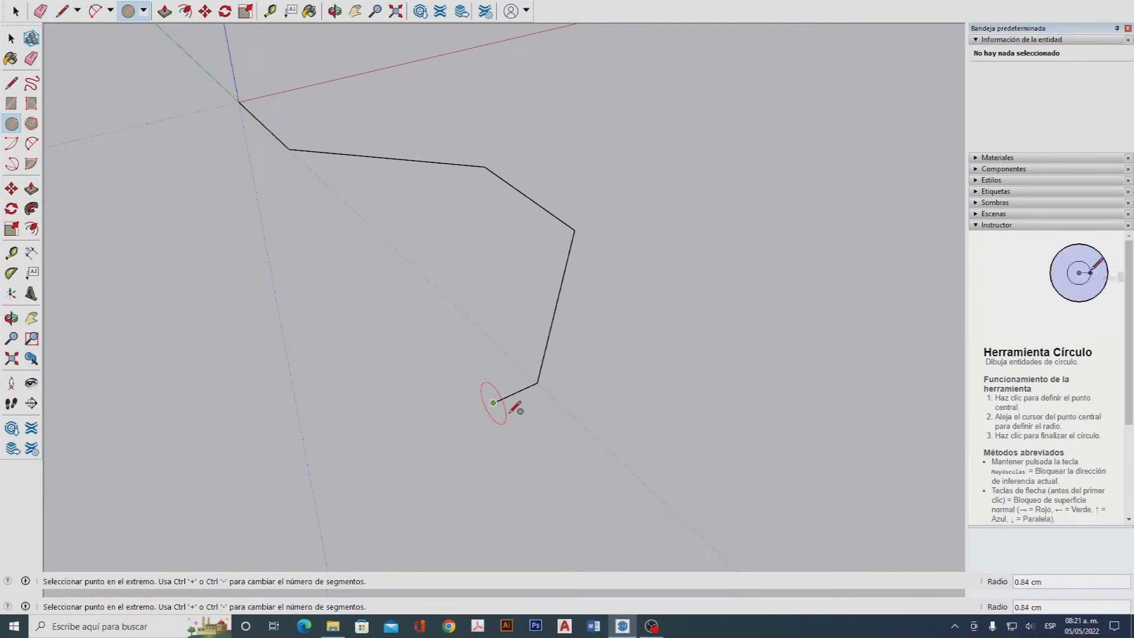
{"action": "type", "text": ".5"}
{"action": "key", "text": "Return"}
{"action": "key", "text": "space"}
Step: Weld the five connected path edges into a single curve and check that it selects as one entity
{"action": "middle_click_drag", "start_coordinate": [756, 440], "coordinate": [654, 408]}
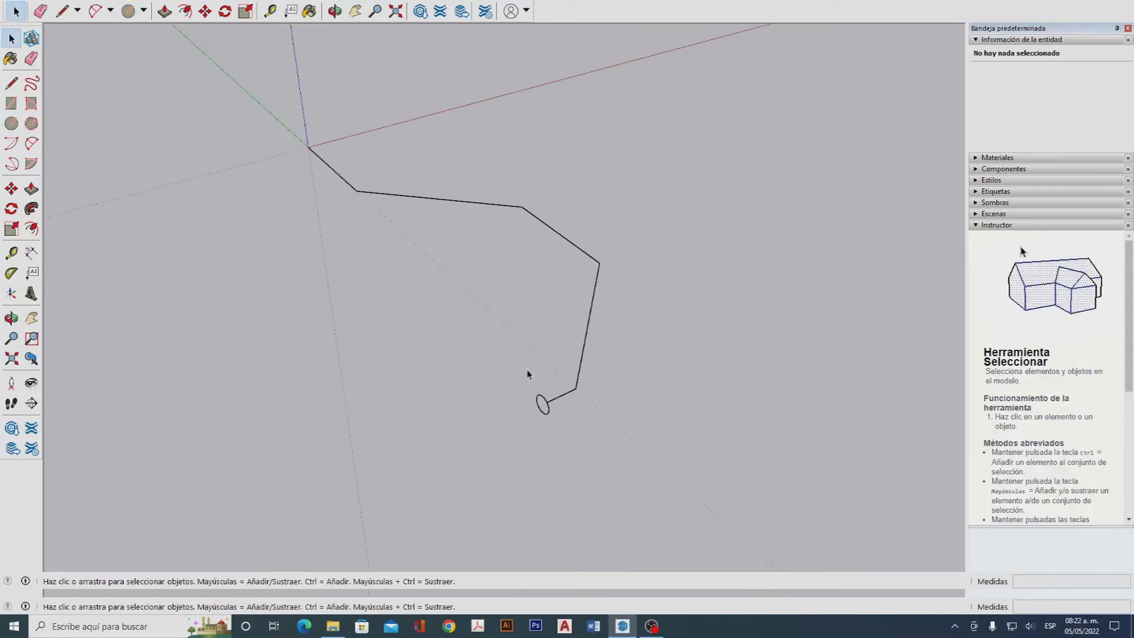
{"action": "triple_click", "coordinate": [570, 395]}
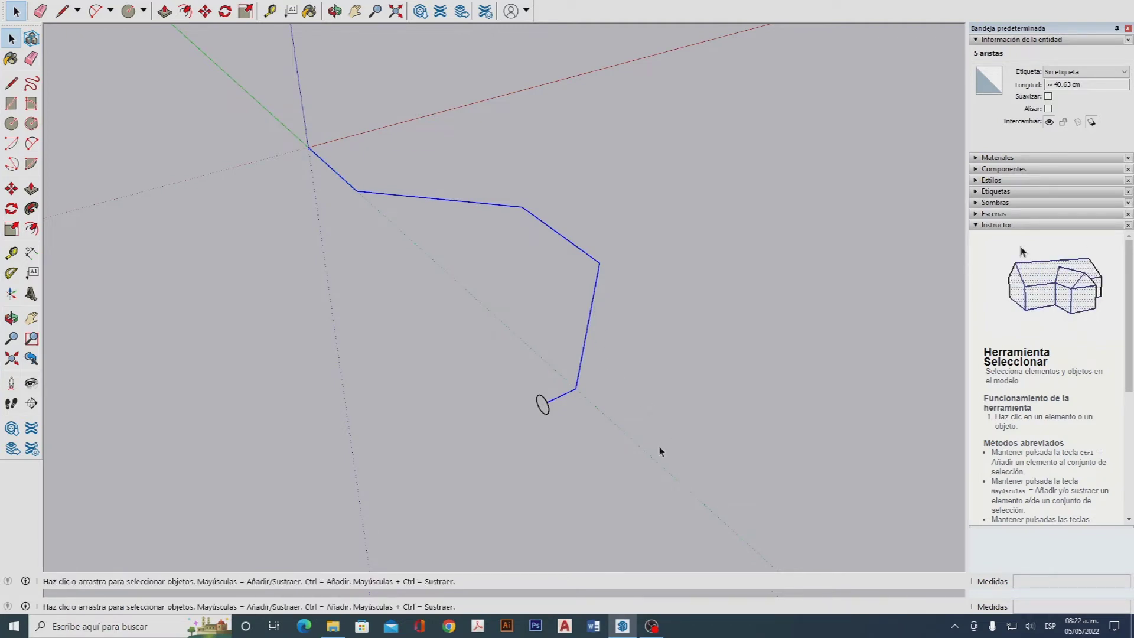
{"action": "left_click", "coordinate": [636, 378]}
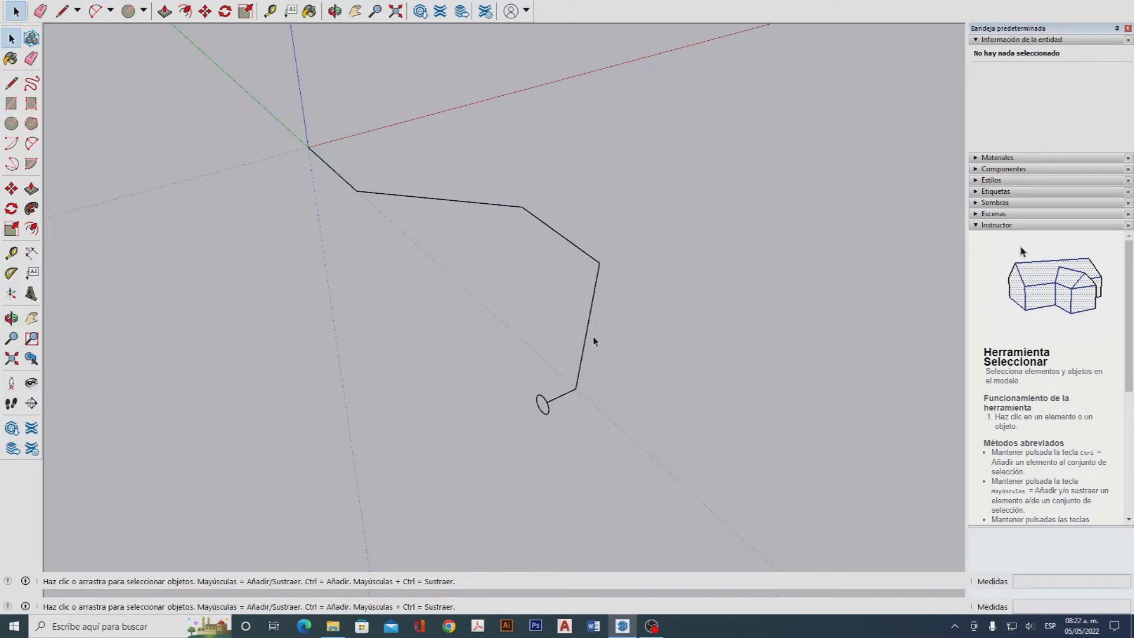
{"action": "left_click", "coordinate": [376, 194]}
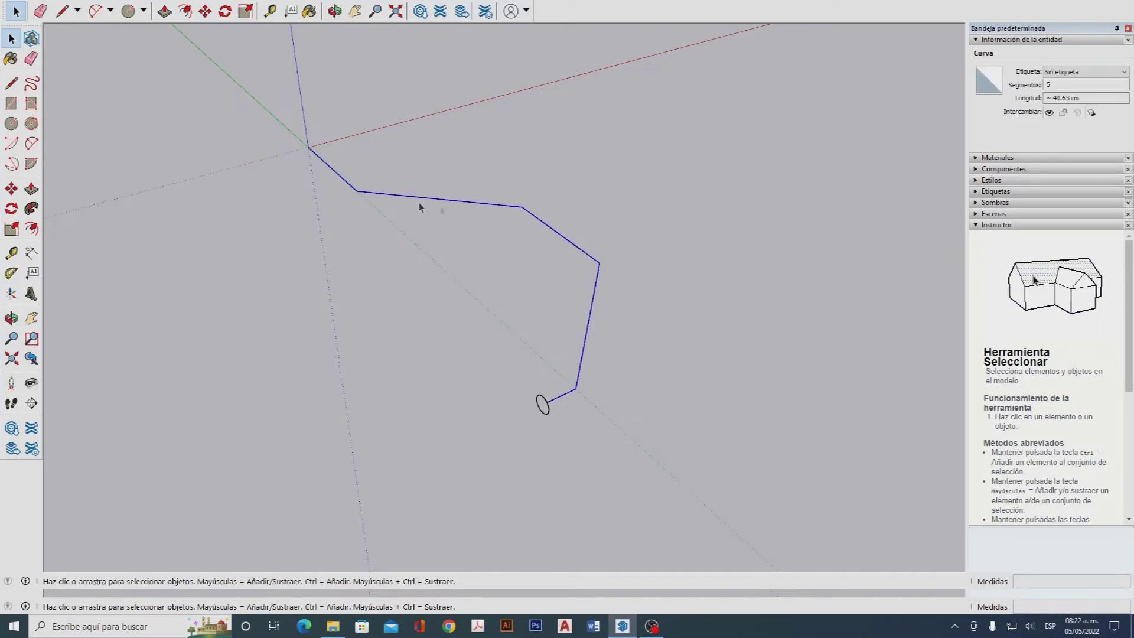
{"action": "left_click", "coordinate": [574, 426]}
Step: Sweep the circular face along the welded path with the Follow Me tool
{"action": "scroll", "coordinate": [567, 414], "scroll_direction": "up", "scroll_amount": 4}
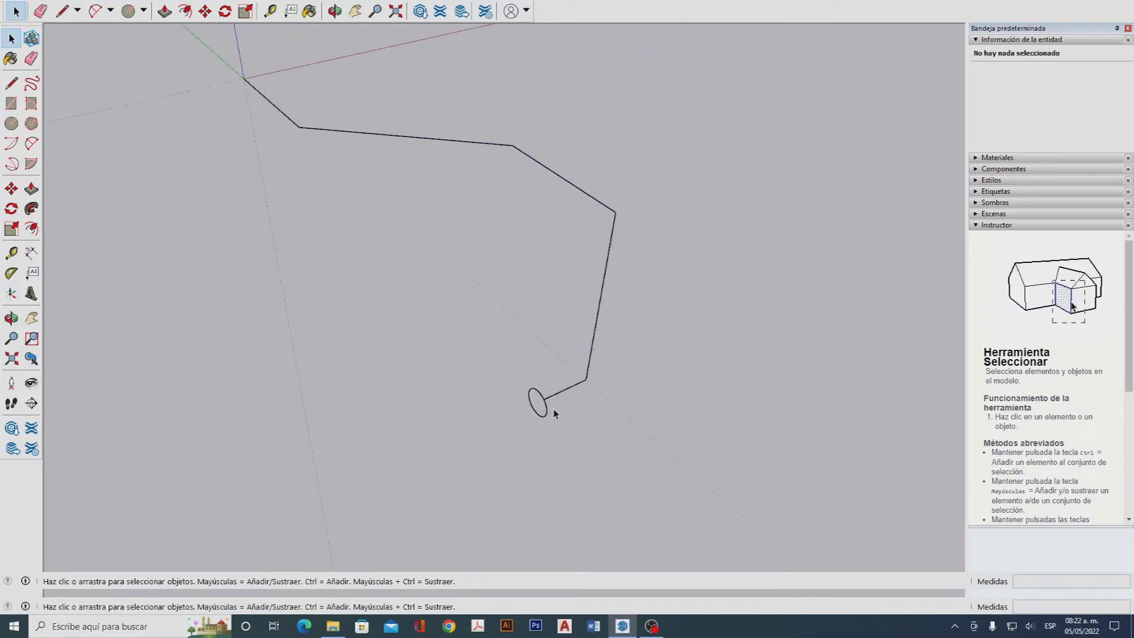
{"action": "left_click", "coordinate": [577, 381]}
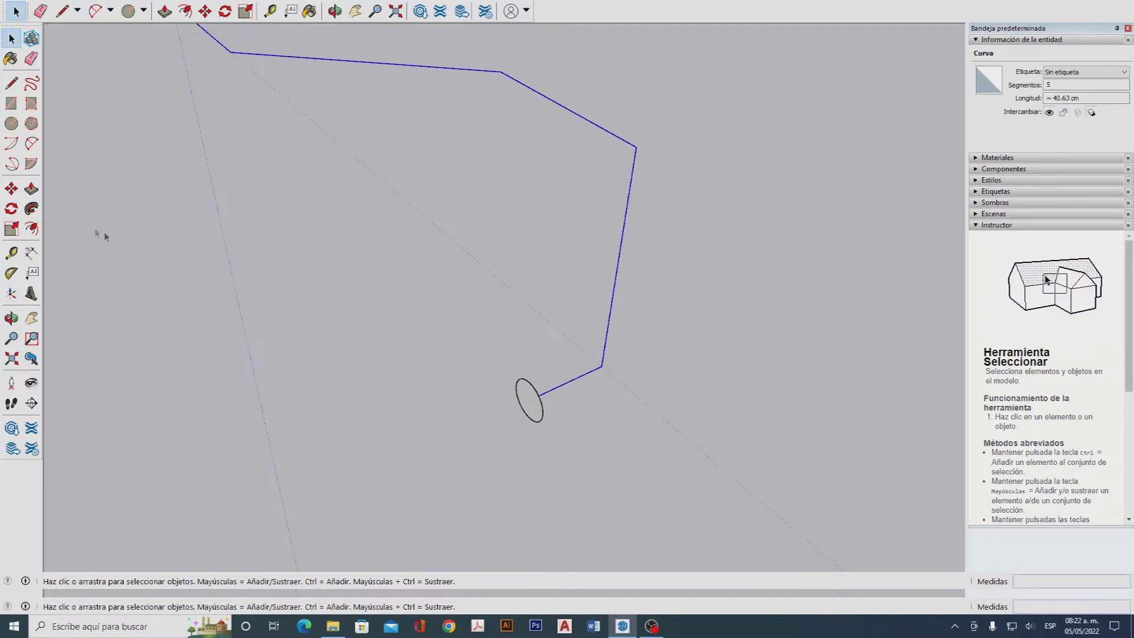
{"action": "left_click", "coordinate": [31, 209]}
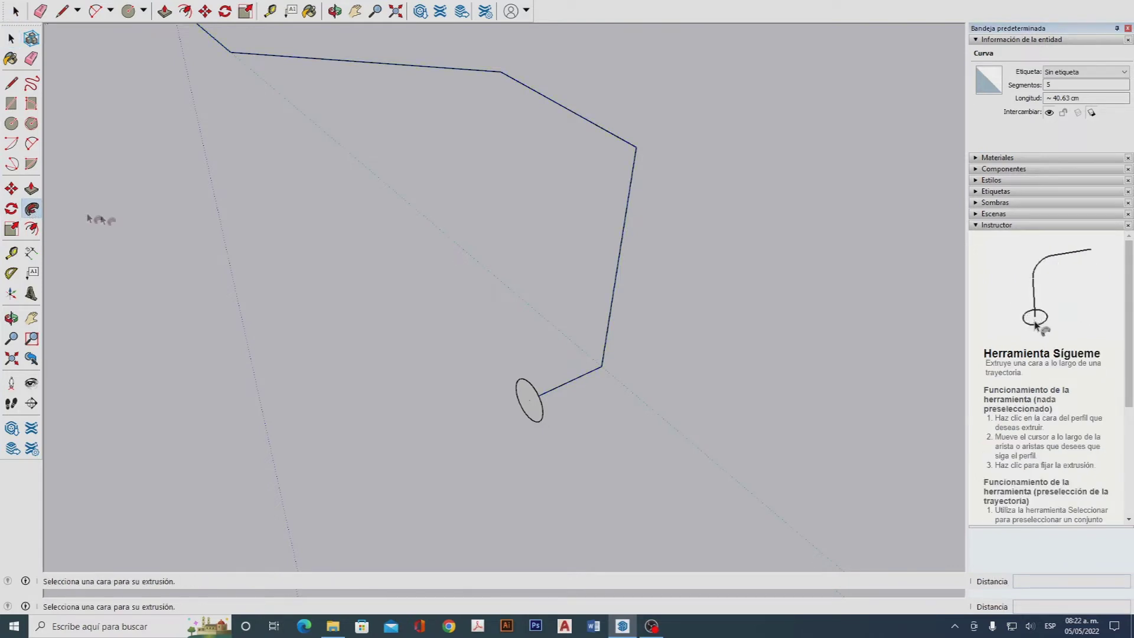
{"action": "left_click", "coordinate": [538, 407]}
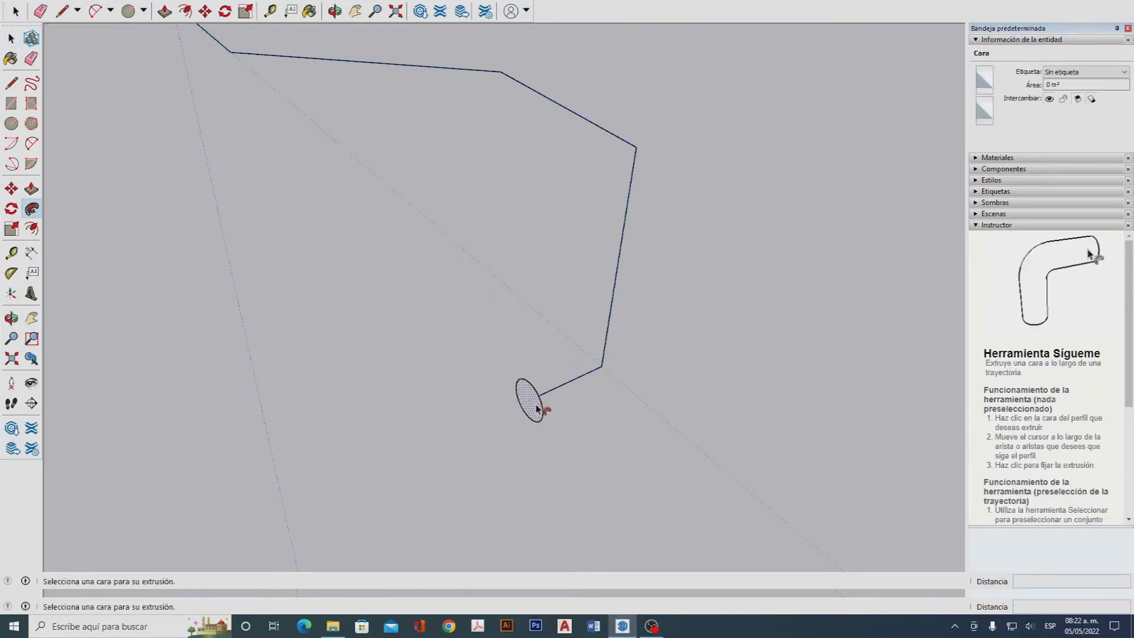
Step: Extrude the circular face at the path's end along the preselected curve to form the bent tube
{"action": "left_click", "coordinate": [538, 407]}
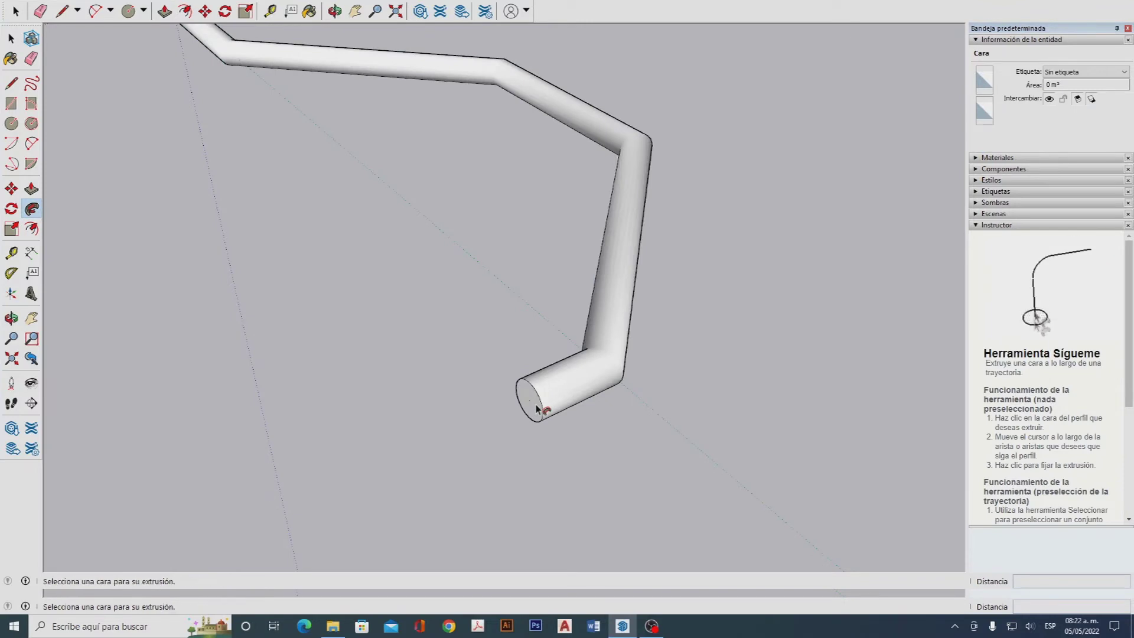
{"action": "scroll", "coordinate": [615, 425], "scroll_direction": "down", "scroll_amount": 1}
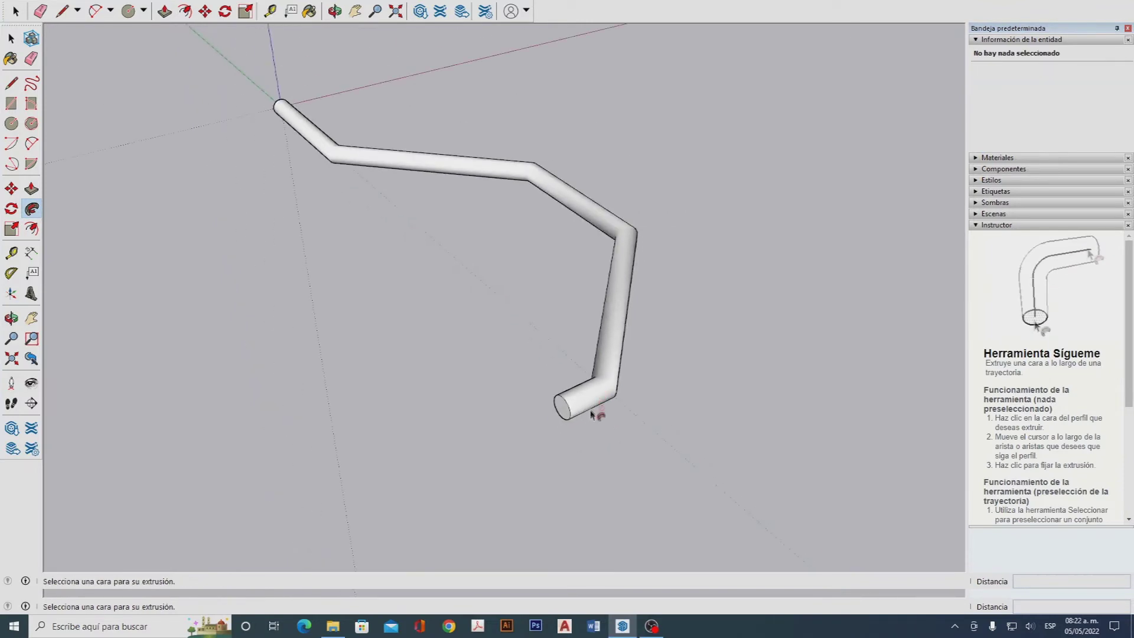
Step: Copy the whole bent tube along the red axis, leaving the original in place at the origin
{"action": "key", "text": "space"}
{"action": "scroll", "coordinate": [590, 384], "scroll_direction": "down", "scroll_amount": 2}
{"action": "left_click_drag", "start_coordinate": [271, 122], "coordinate": [695, 454]}
{"action": "scroll", "coordinate": [236, 233], "scroll_direction": "down", "scroll_amount": 3}
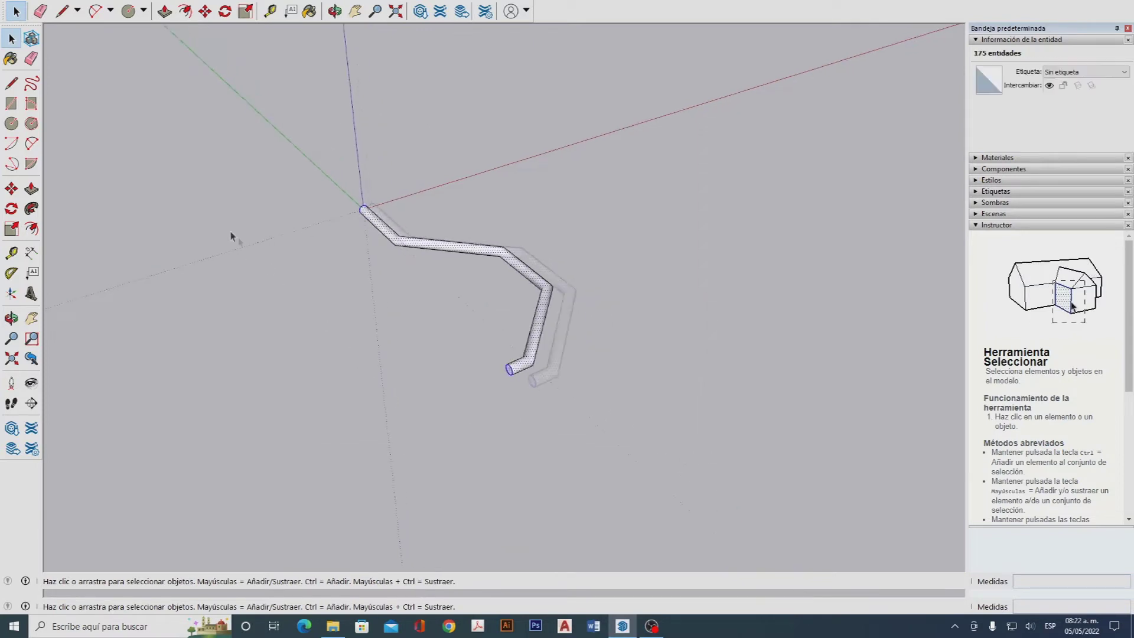
{"action": "key", "text": "m"}
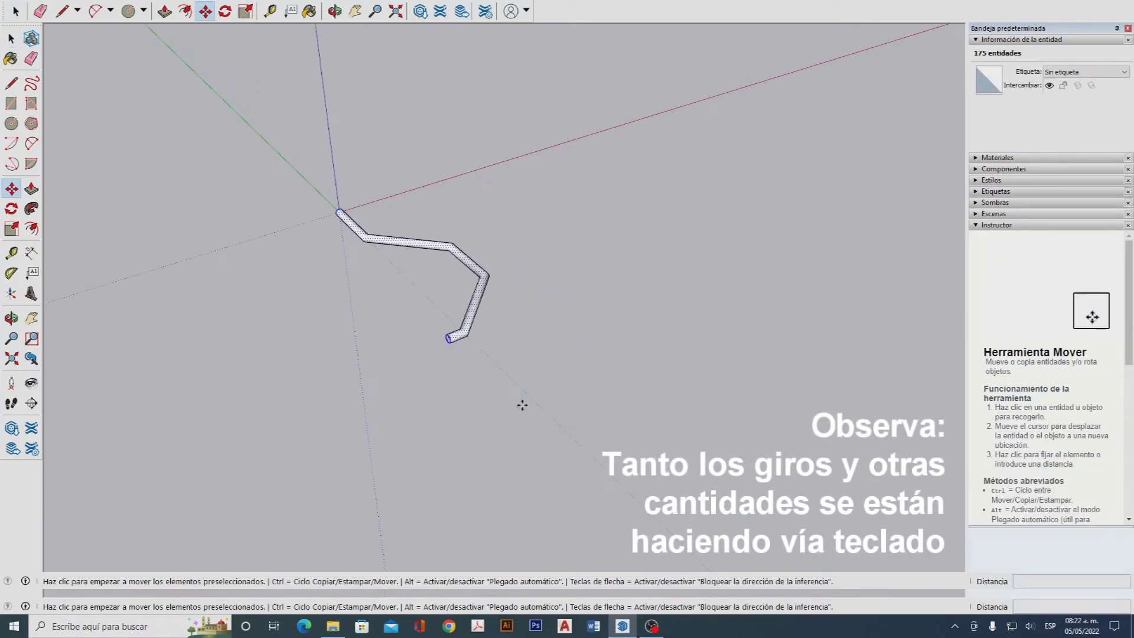
{"action": "left_click", "coordinate": [522, 405]}
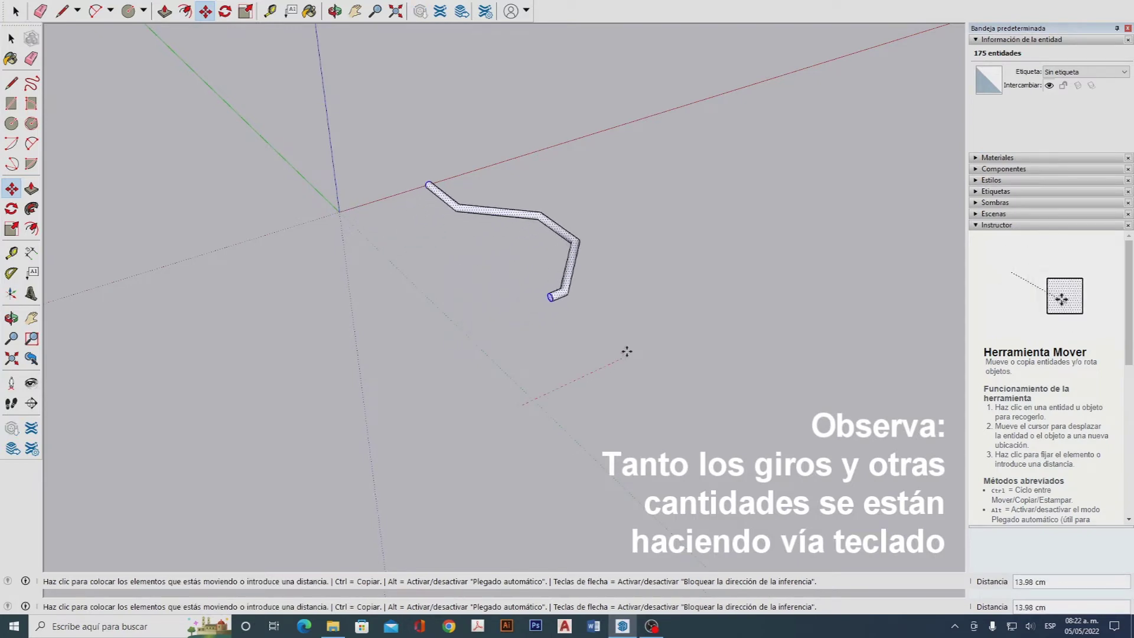
{"action": "key", "text": "ctrl"}
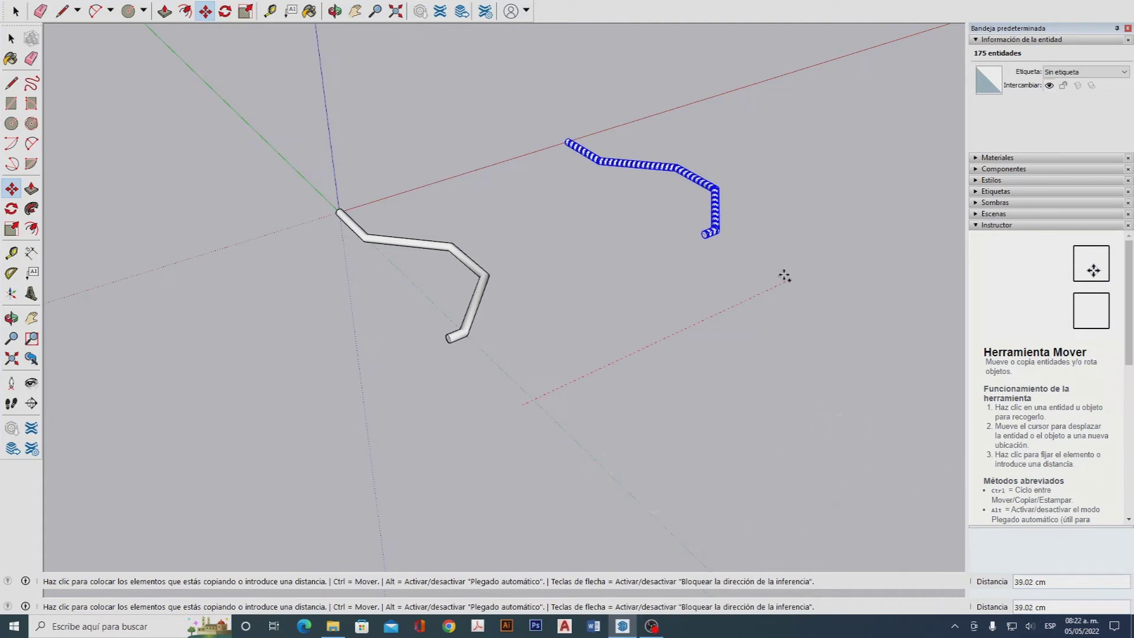
{"action": "type", "text": "5"}
{"action": "key", "text": "Return"}
{"action": "key", "text": "space"}
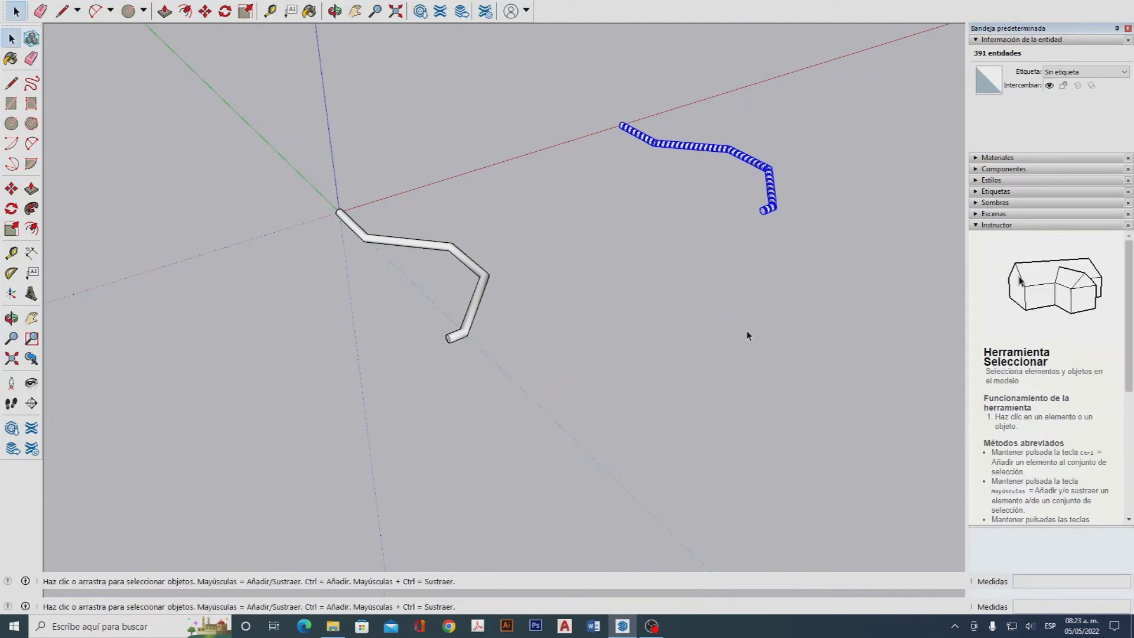
{"action": "left_click", "coordinate": [624, 193]}
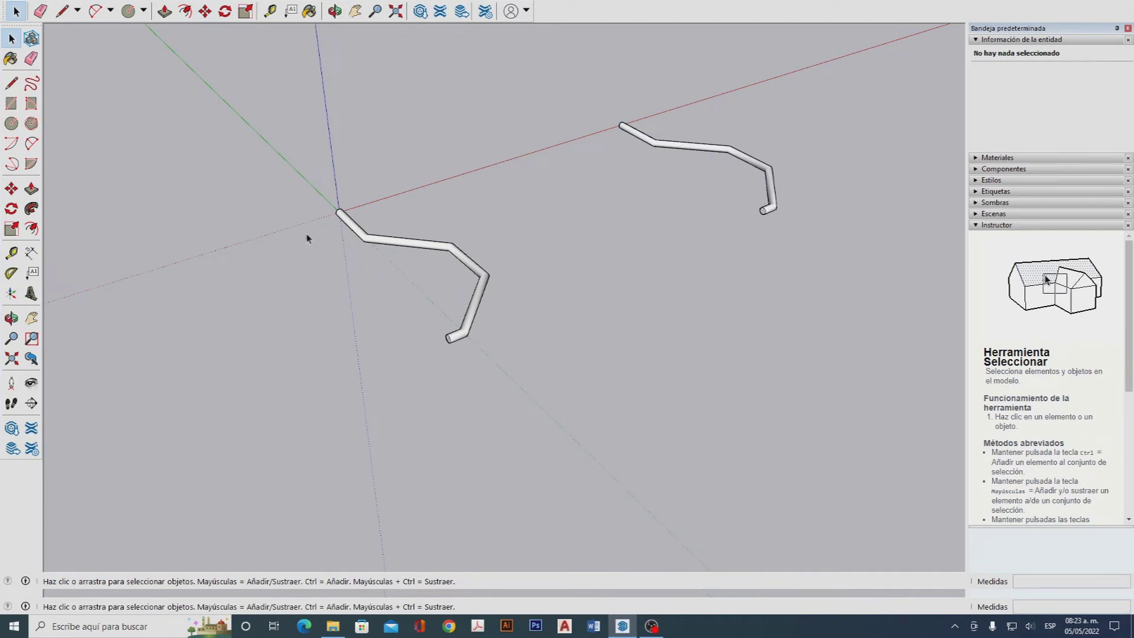
Step: Select all the geometry of the original tube at the origin and make it a group
{"action": "middle_click_drag", "start_coordinate": [360, 275], "coordinate": [408, 295]}
{"action": "left_click_drag", "start_coordinate": [284, 182], "coordinate": [559, 391]}
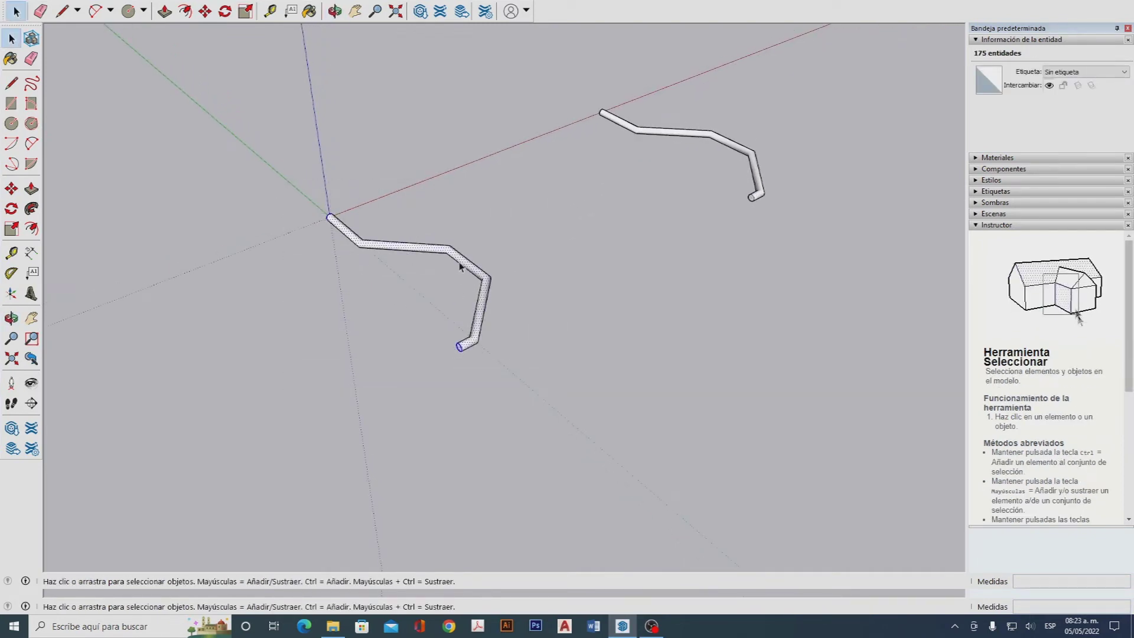
{"action": "right_click", "coordinate": [461, 260]}
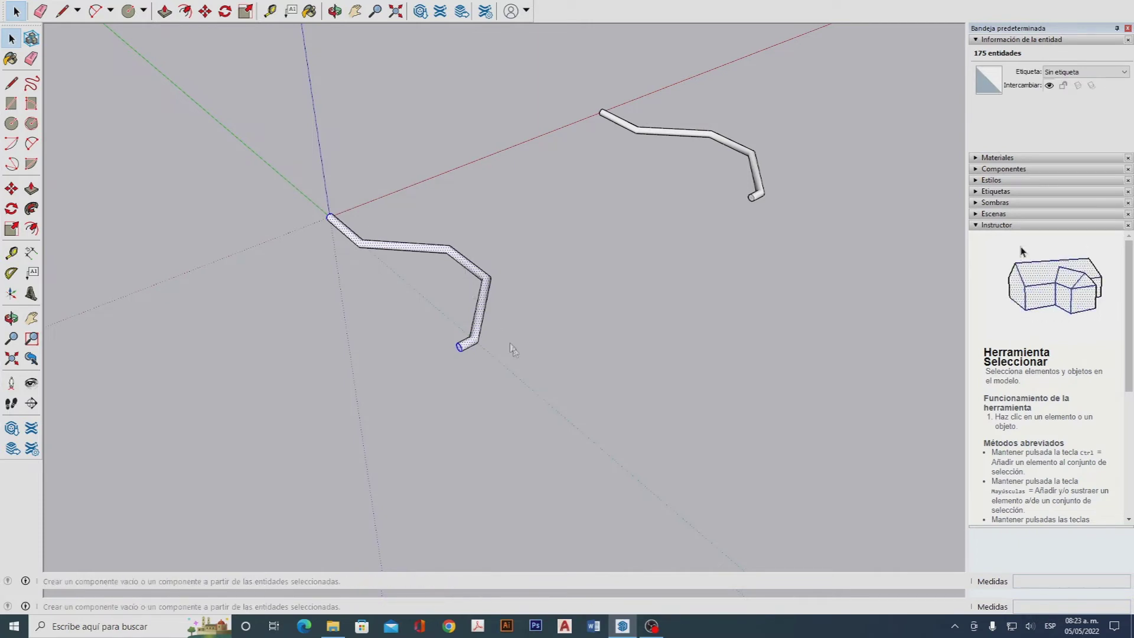
{"action": "left_click", "coordinate": [516, 363]}
{"action": "left_click", "coordinate": [498, 360]}
Step: Rotate a copy of the tube group by 45°, centred on the negative red axis, with the rotation plane locked perpendicular to the green axis
{"action": "mouse_move", "coordinate": [342, 306]}
{"action": "middle_mouse_down"}
{"action": "mouse_move", "coordinate": [500, 296]}
{"action": "mouse_move", "coordinate": [435, 304]}
{"action": "middle_mouse_up"}
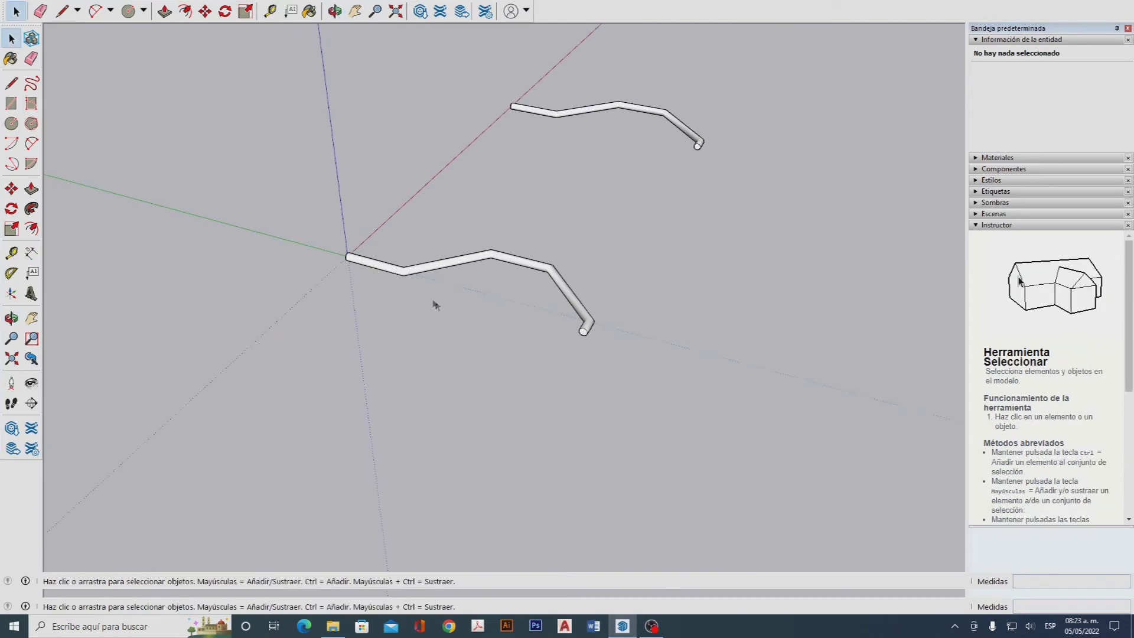
{"action": "middle_click_drag", "start_coordinate": [516, 308], "coordinate": [364, 269]}
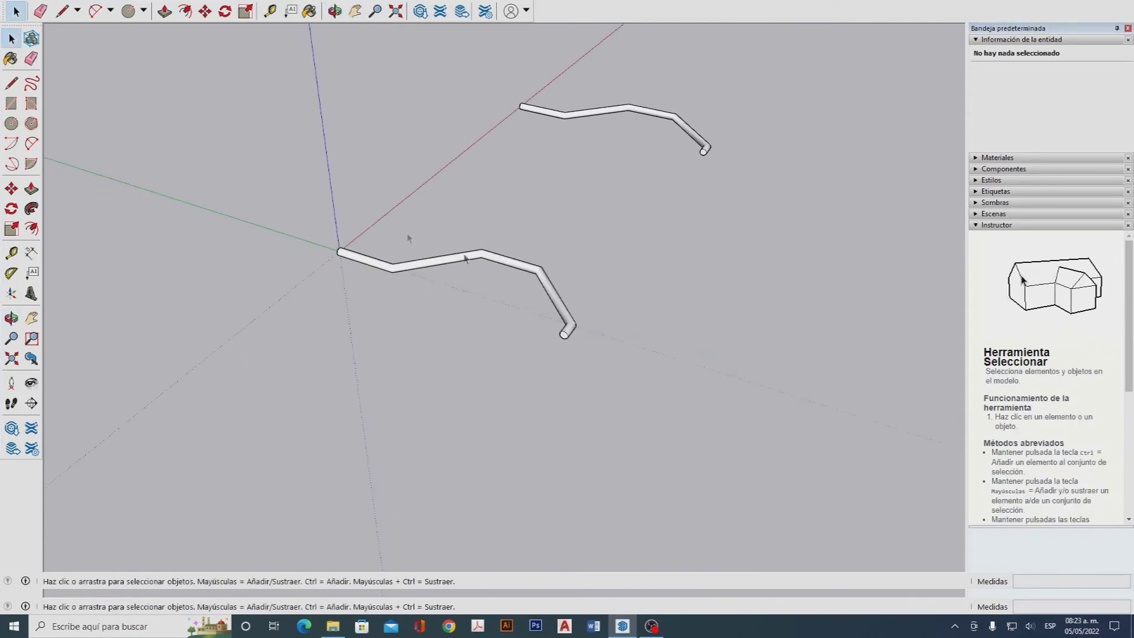
{"action": "middle_click_drag", "start_coordinate": [593, 334], "coordinate": [580, 355]}
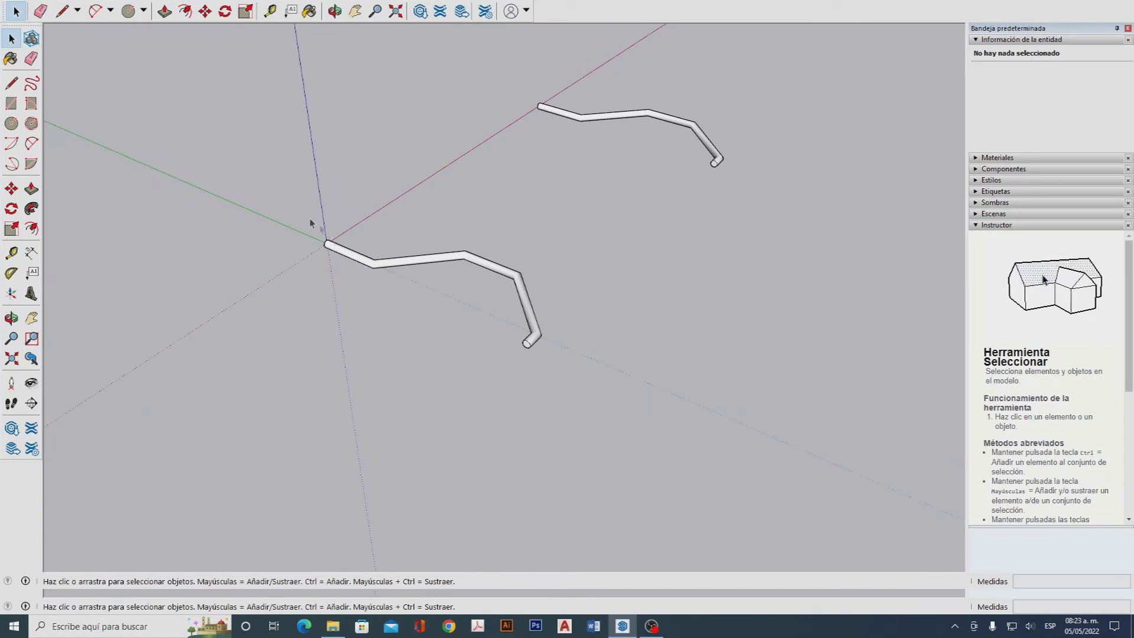
{"action": "left_click_drag", "start_coordinate": [264, 189], "coordinate": [588, 425]}
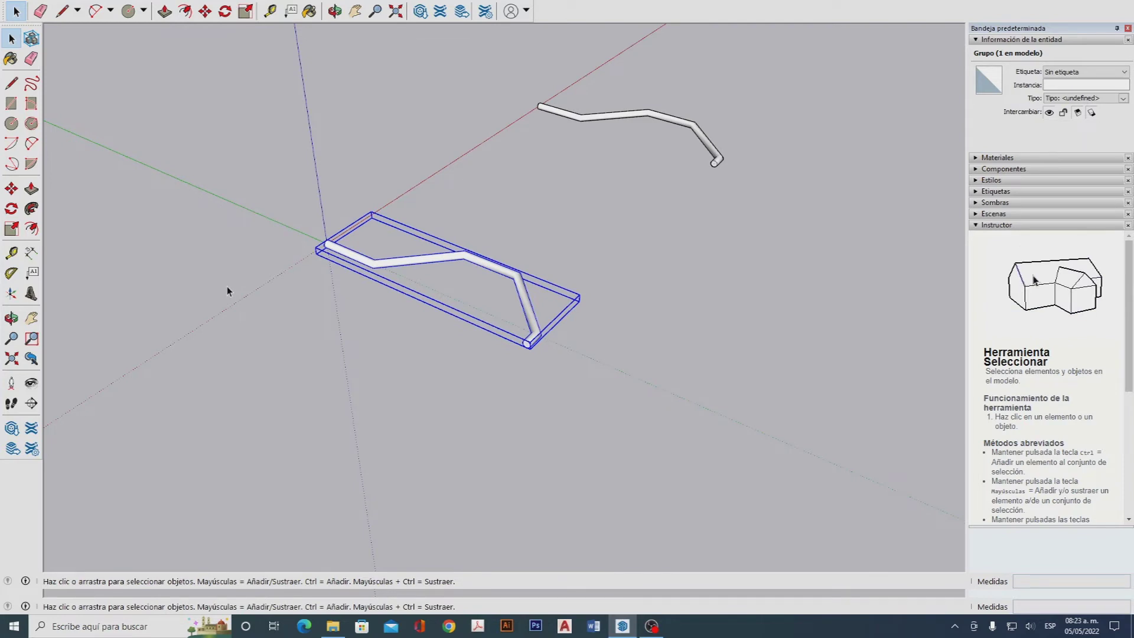
{"action": "key", "text": "q"}
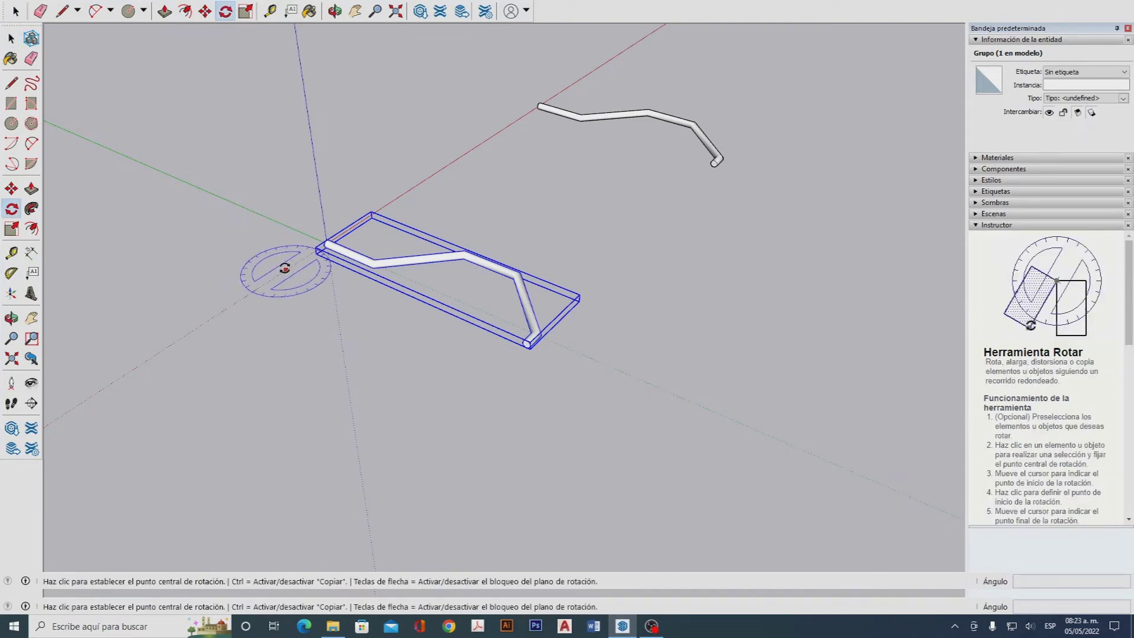
{"action": "scroll", "coordinate": [284, 269], "scroll_direction": "up", "scroll_amount": 6}
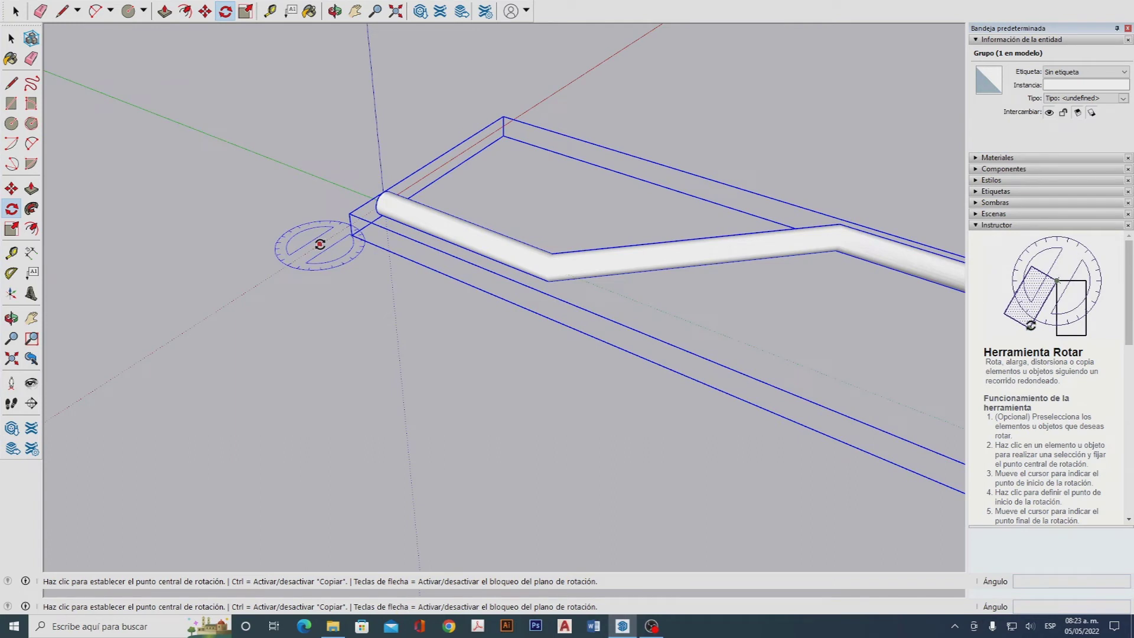
{"action": "key", "text": "Right"}
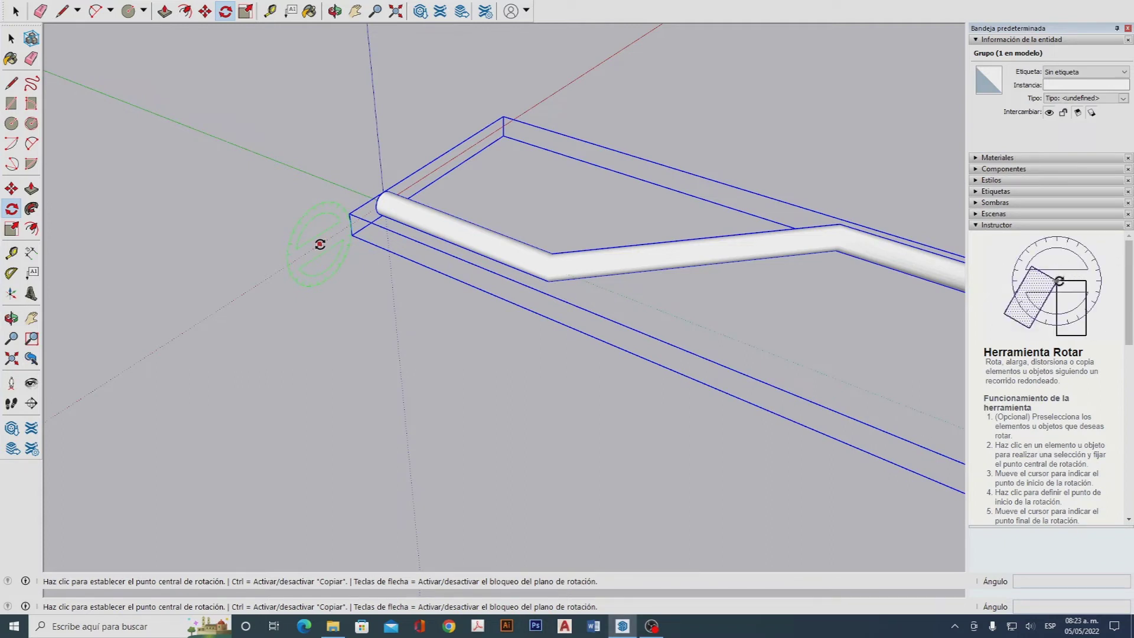
{"action": "left_click", "coordinate": [319, 243]}
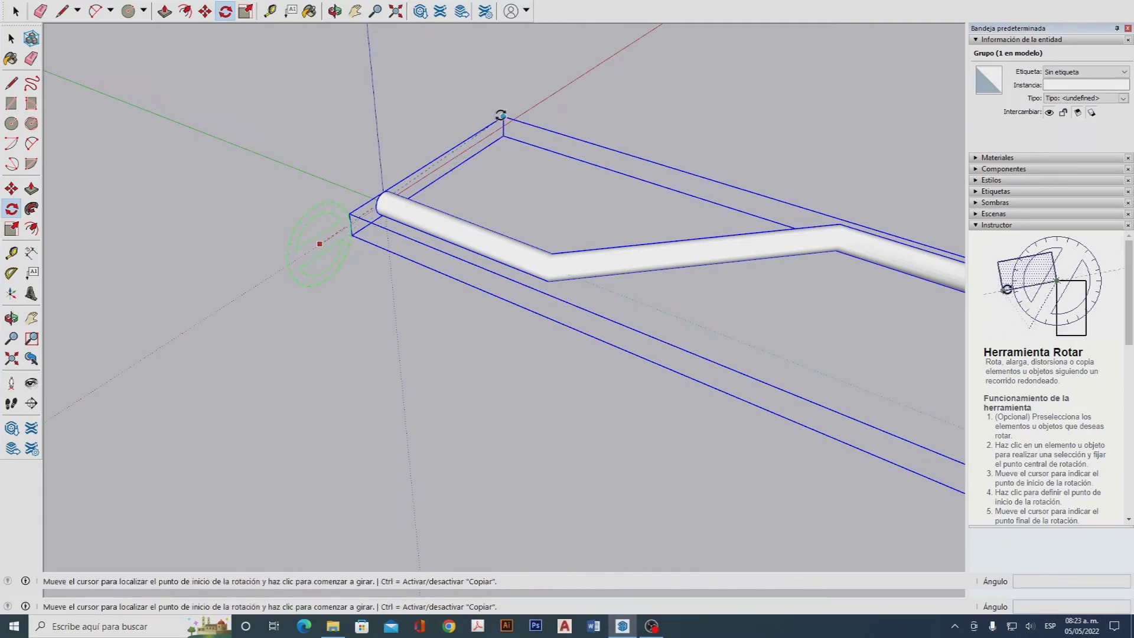
{"action": "left_click", "coordinate": [572, 79]}
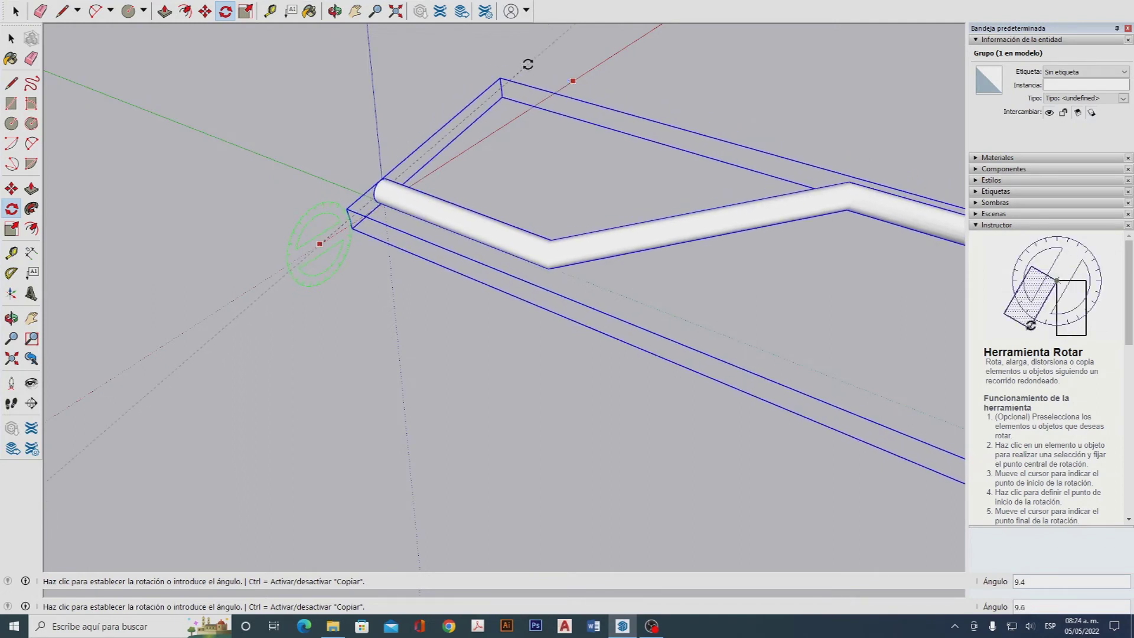
{"action": "scroll", "coordinate": [519, 78], "scroll_direction": "up", "scroll_amount": 2}
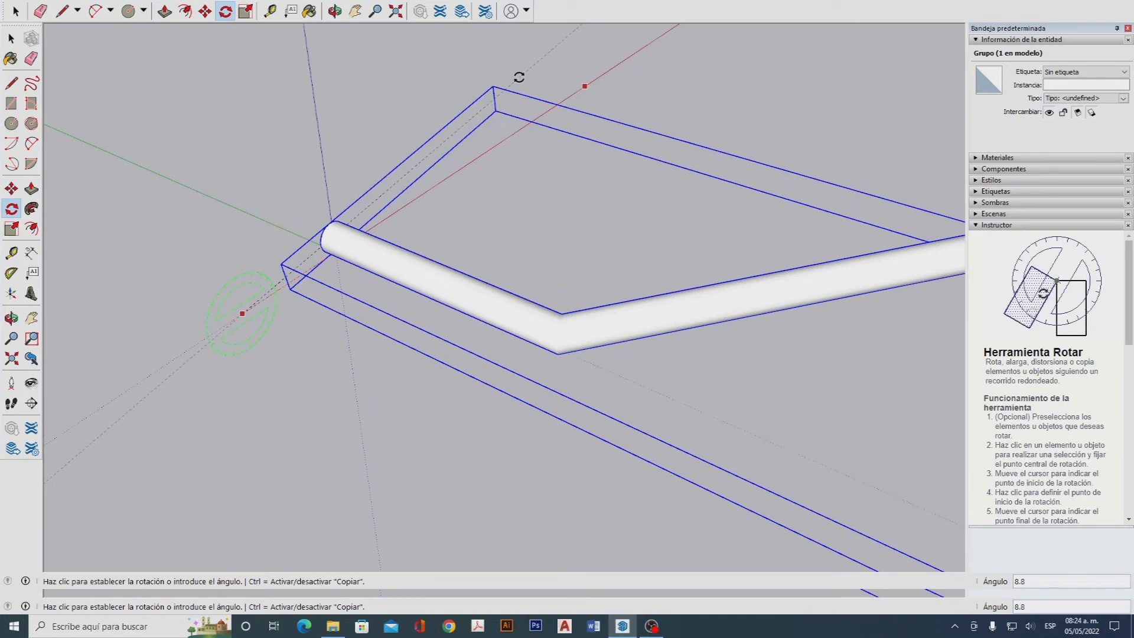
{"action": "key", "text": "ctrl"}
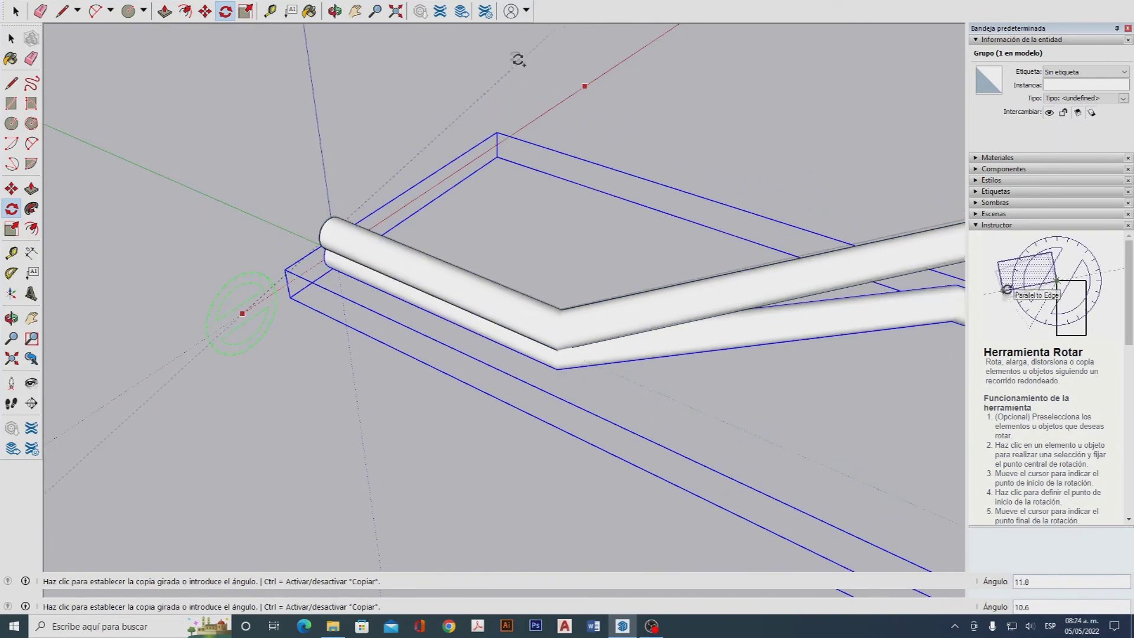
{"action": "scroll", "coordinate": [514, 59], "scroll_direction": "down", "scroll_amount": 3}
{"action": "scroll", "coordinate": [524, 153], "scroll_direction": "down", "scroll_amount": 3}
{"action": "scroll", "coordinate": [502, 213], "scroll_direction": "down", "scroll_amount": 2}
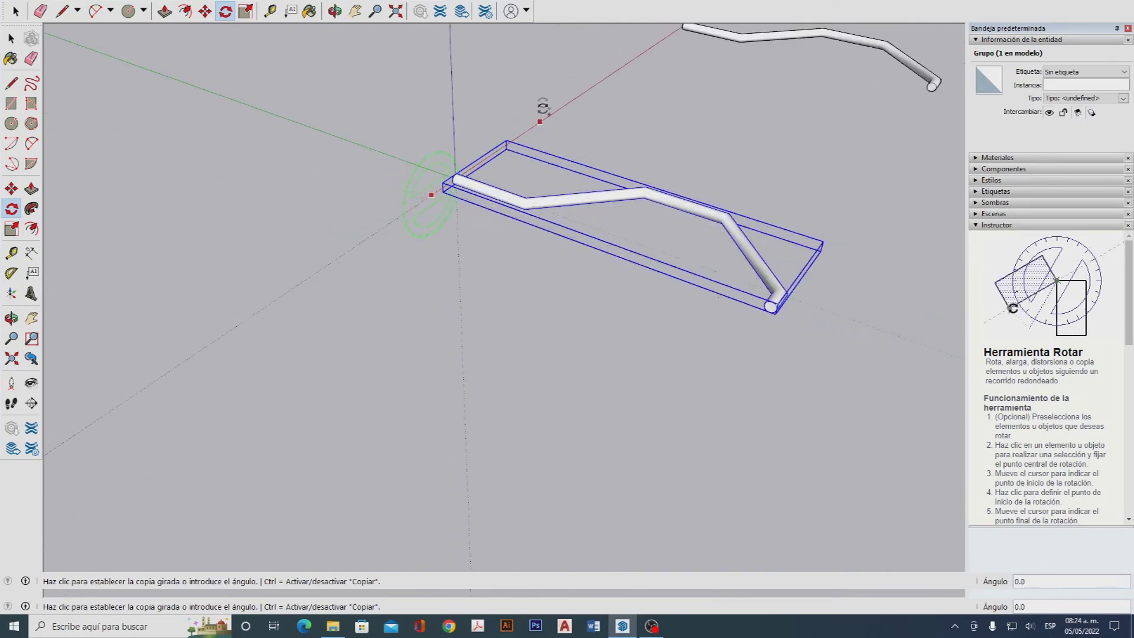
{"action": "scroll", "coordinate": [520, 98], "scroll_direction": "up", "scroll_amount": 4}
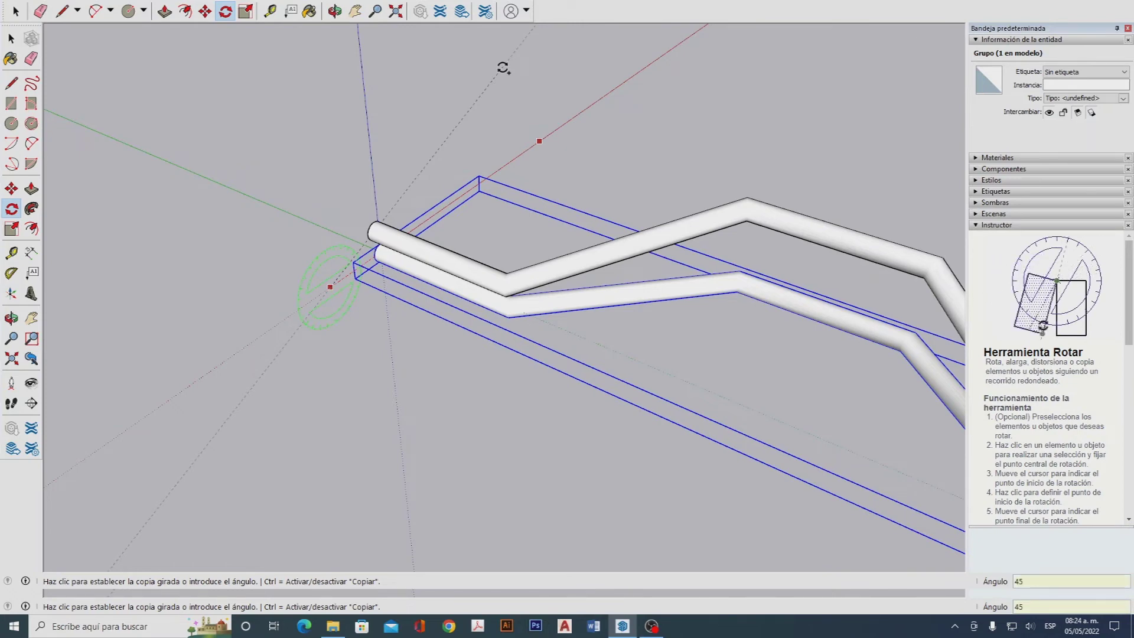
{"action": "key", "text": "Return"}
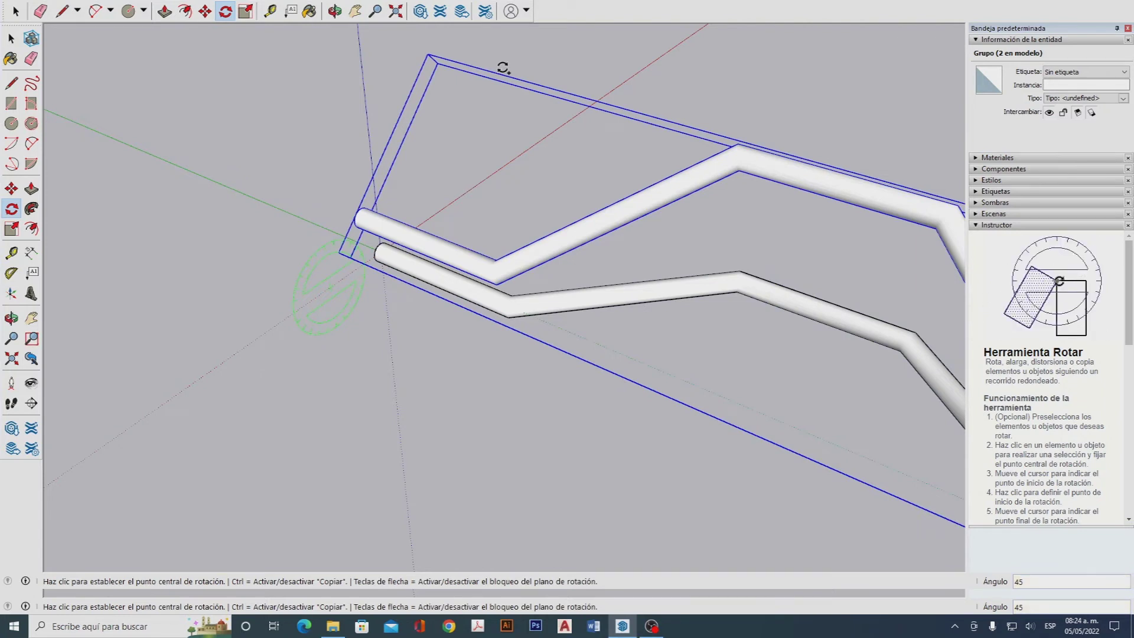
Step: Multiply the rotated copy by 7 to complete the radial array of tubes
{"action": "type", "text": "*"}
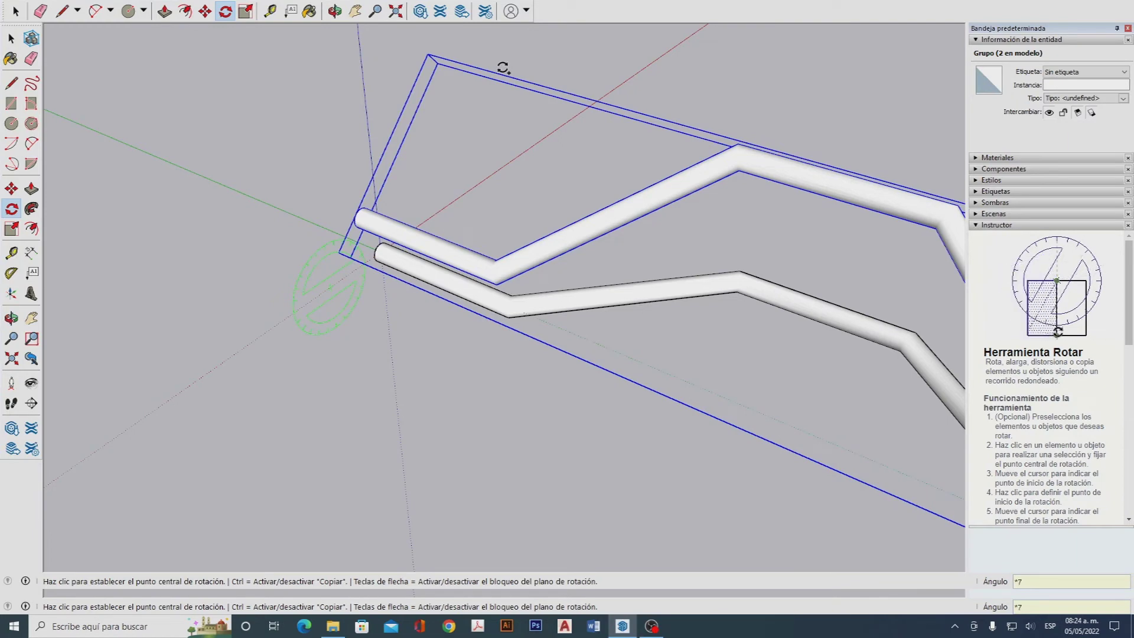
{"action": "key", "text": "Return"}
{"action": "scroll", "coordinate": [503, 68], "scroll_direction": "down", "scroll_amount": 6}
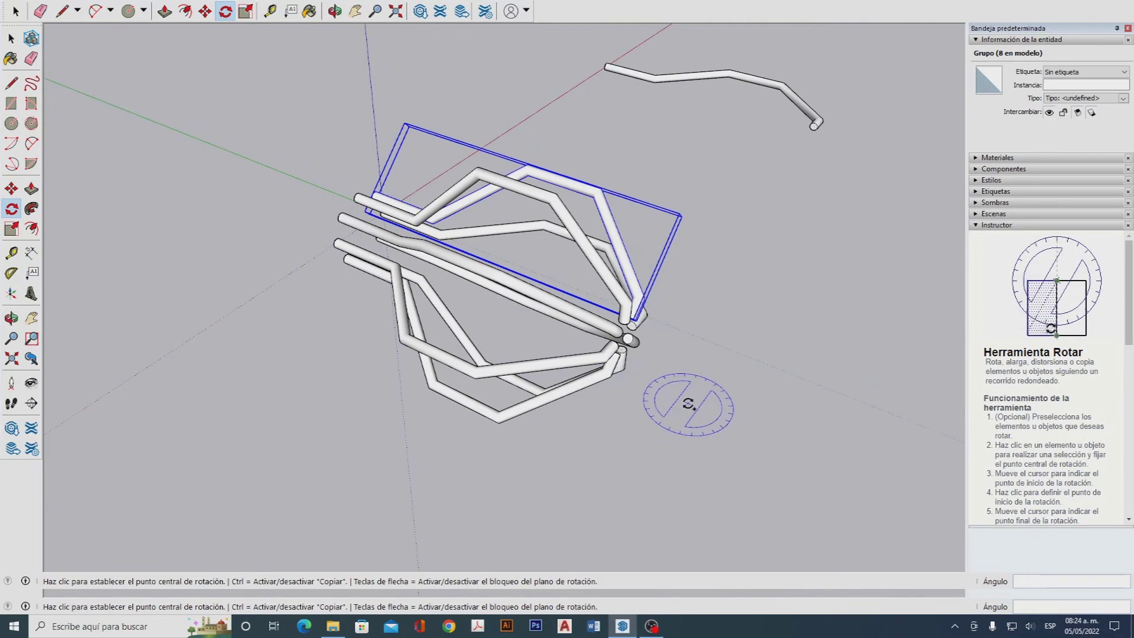
{"action": "key", "text": "space"}
{"action": "left_click", "coordinate": [712, 387]}
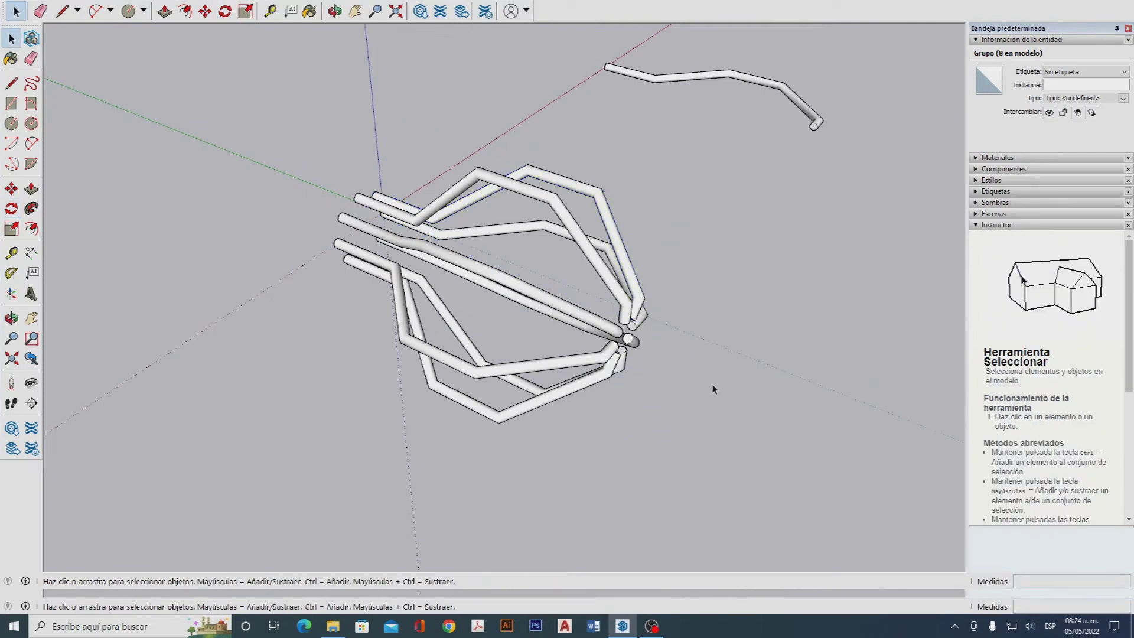
Step: Draw a line from the end-face centre of the tube at the origin to the end-face centre of the diametrically opposite tube
{"action": "middle_click_drag", "start_coordinate": [688, 343], "coordinate": [546, 315]}
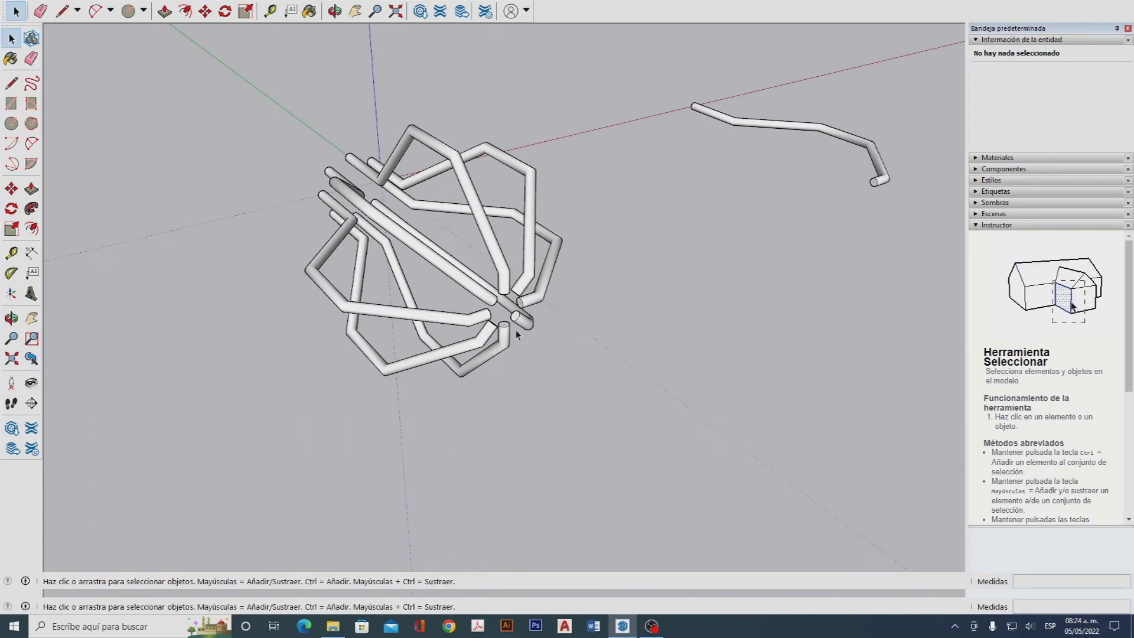
{"action": "left_click", "coordinate": [548, 299]}
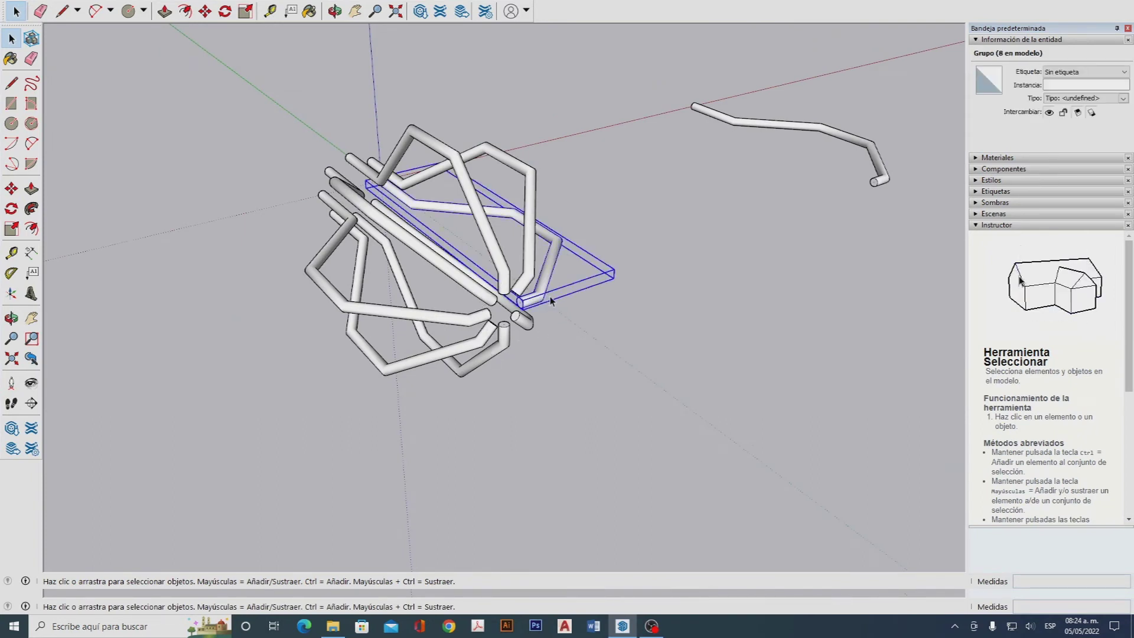
{"action": "left_click", "coordinate": [550, 300]}
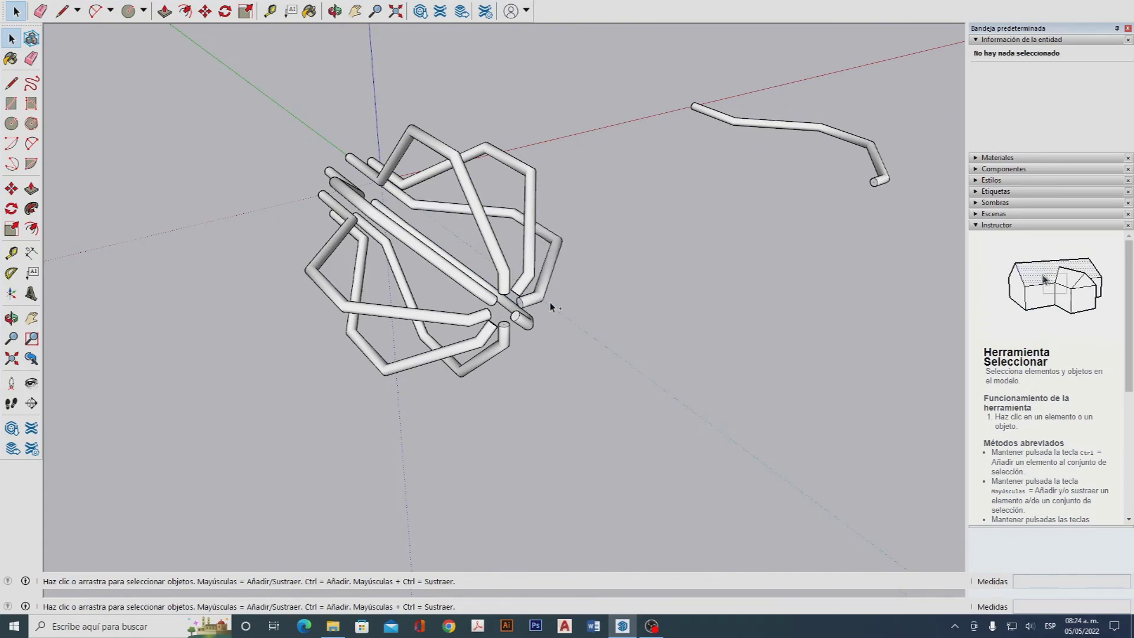
{"action": "middle_click_drag", "start_coordinate": [551, 303], "coordinate": [739, 283]}
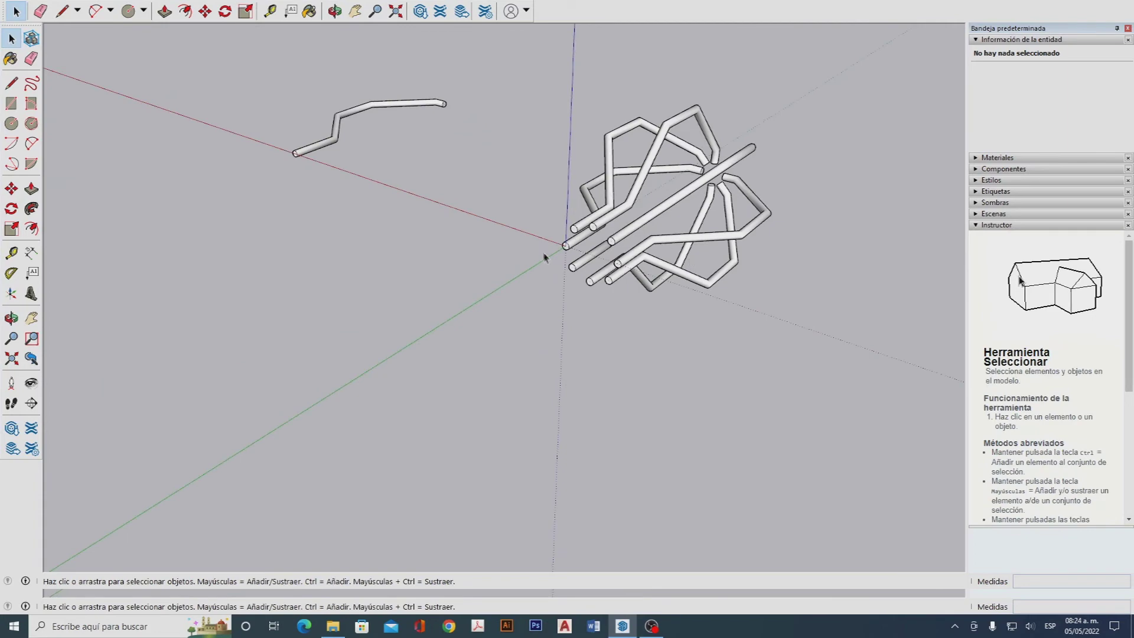
{"action": "scroll", "coordinate": [632, 255], "scroll_direction": "up", "scroll_amount": 6}
{"action": "key", "text": "l"}
{"action": "left_click", "coordinate": [506, 228]}
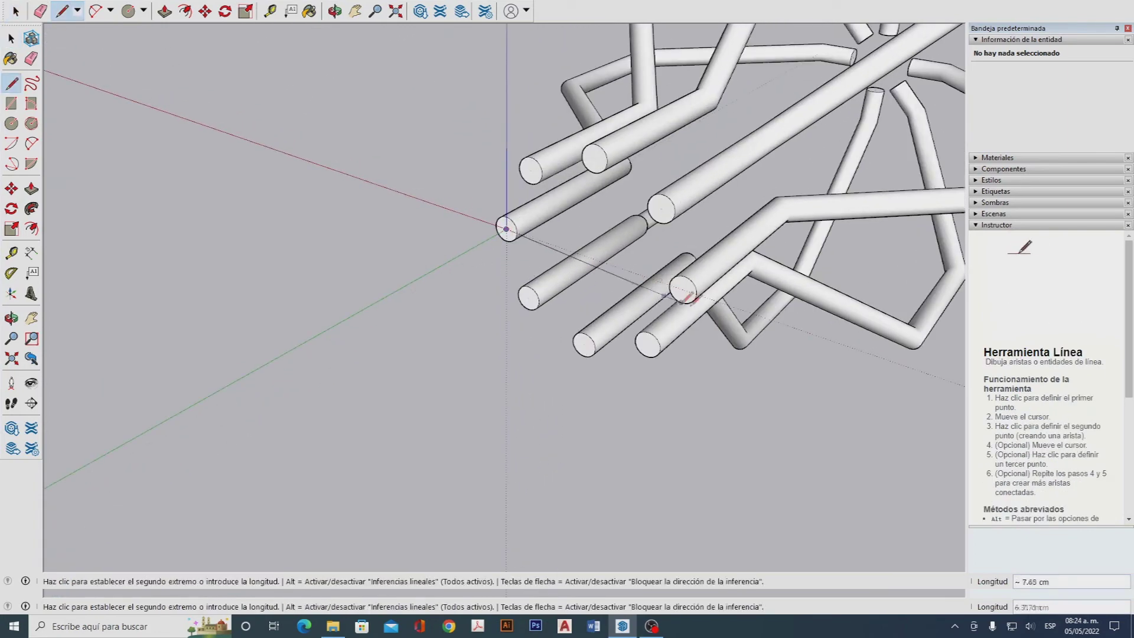
{"action": "left_click", "coordinate": [683, 289]}
{"action": "key", "text": "space"}
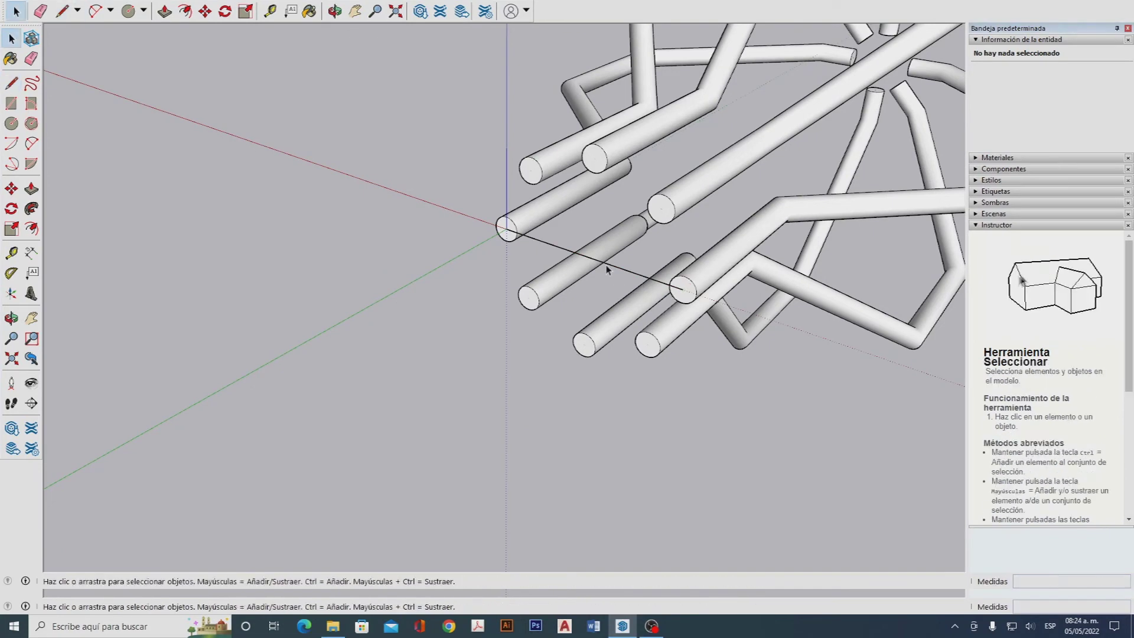
Step: Draw a circle perpendicular to the green axis from the connecting line's midpoint to the opposite tube's end-face centre, with a radius of about 3.69 cm
{"action": "key", "text": "c"}
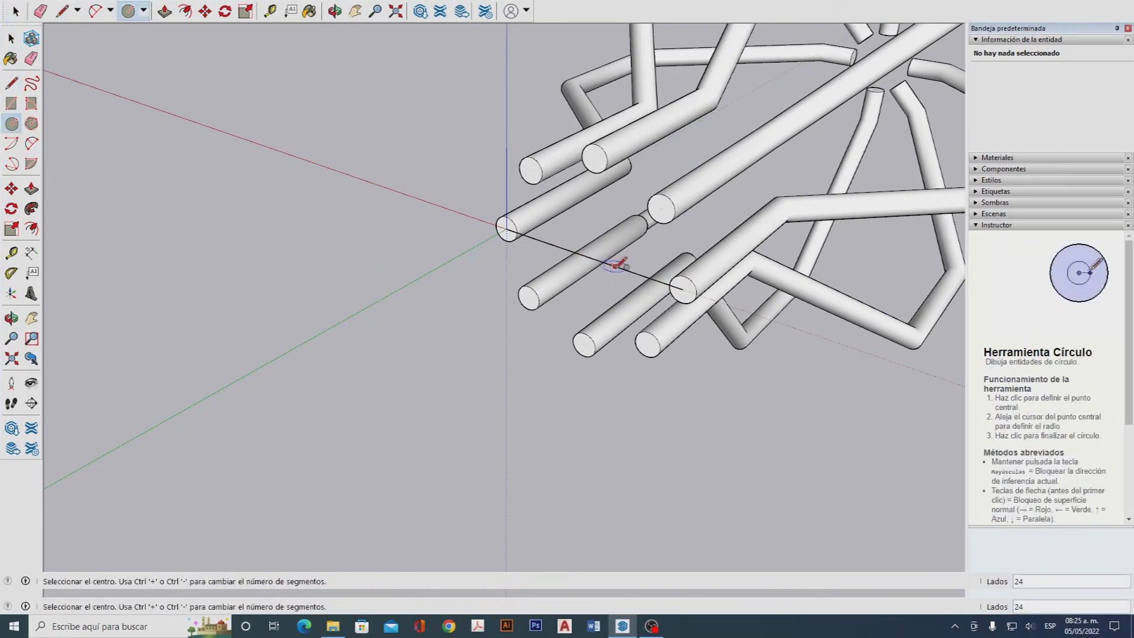
{"action": "scroll", "coordinate": [611, 262], "scroll_direction": "up", "scroll_amount": 3}
{"action": "middle_click_drag", "start_coordinate": [631, 268], "coordinate": [547, 237]}
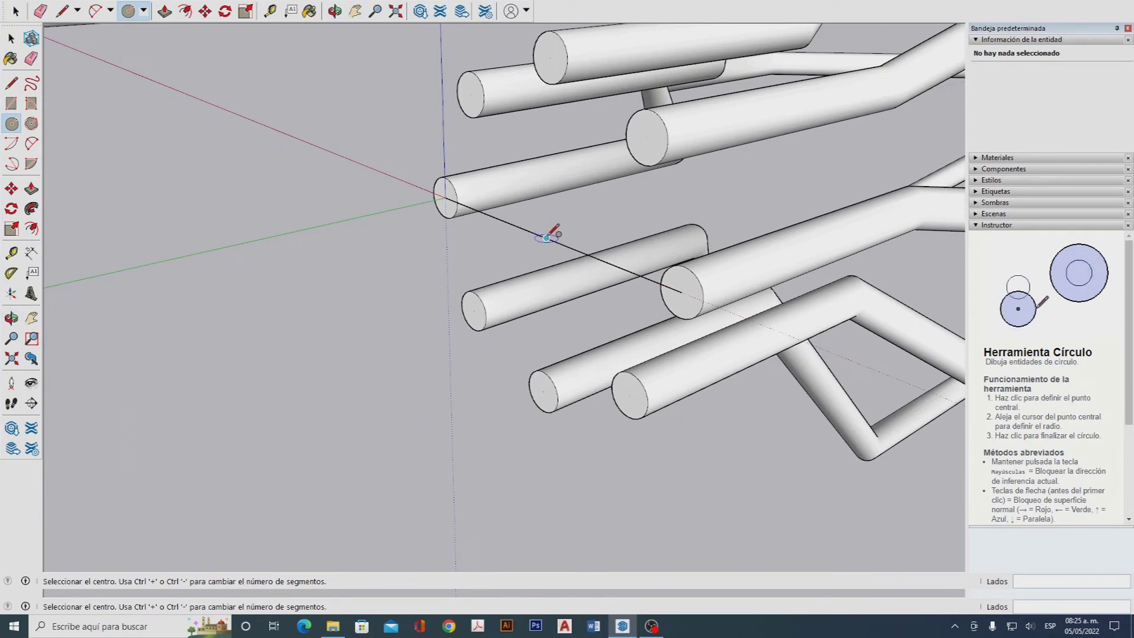
{"action": "key", "text": "Right"}
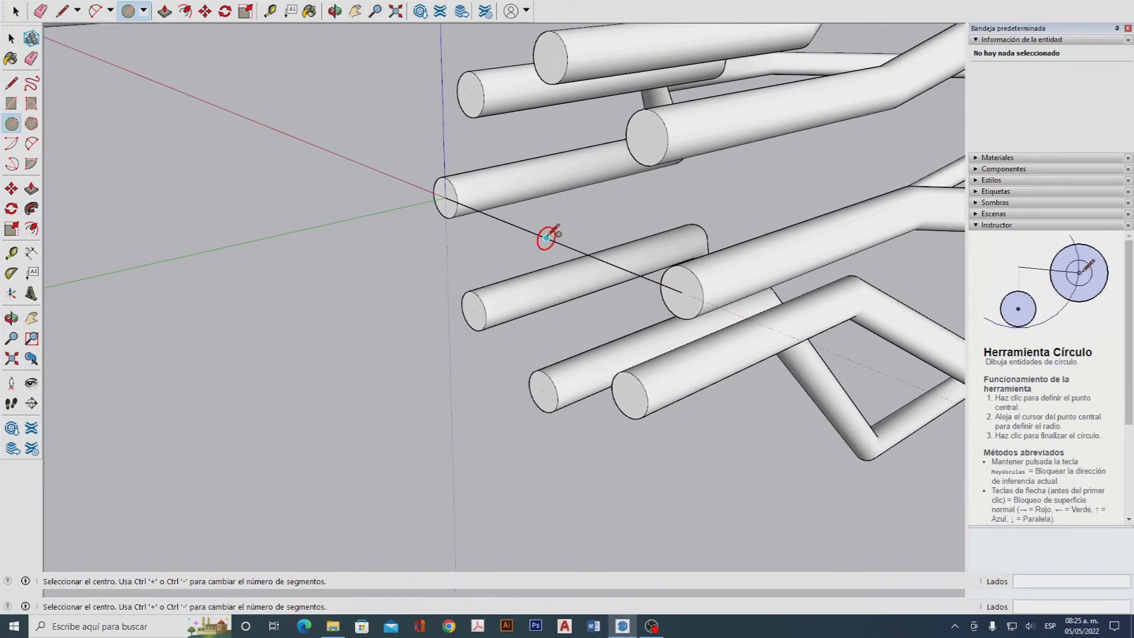
{"action": "key", "text": "Left"}
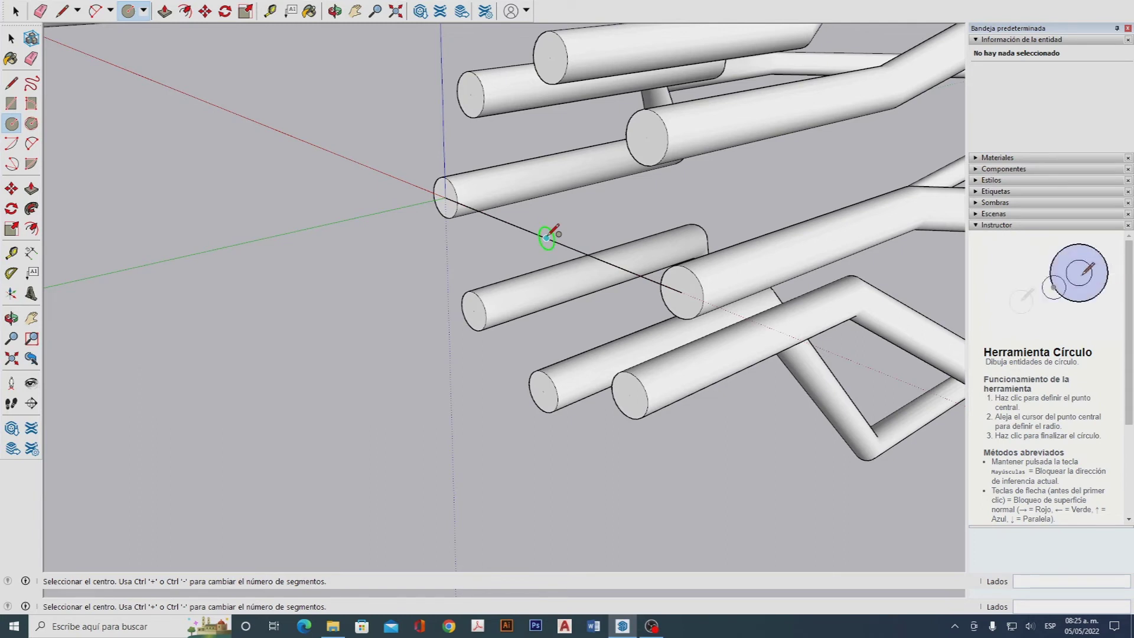
{"action": "left_click", "coordinate": [547, 237]}
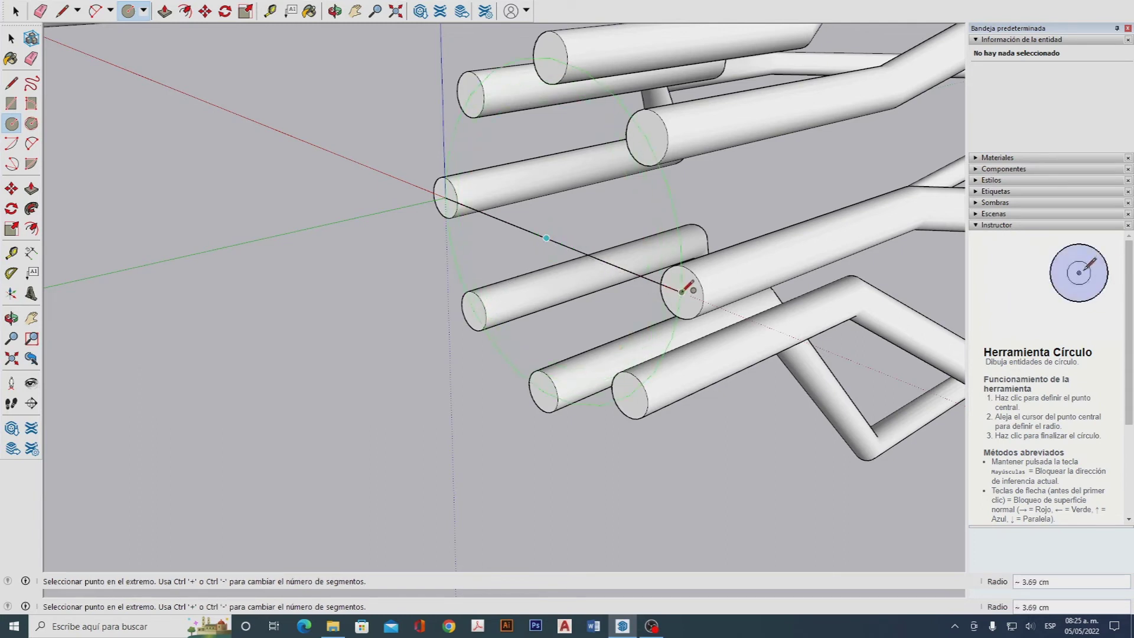
{"action": "left_click", "coordinate": [683, 291]}
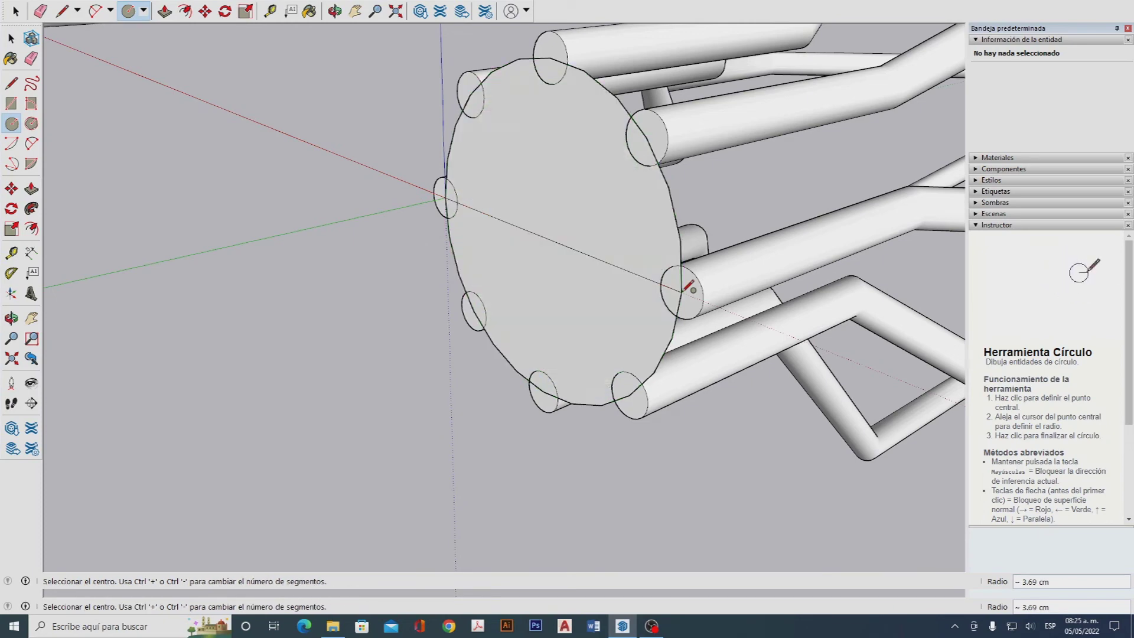
Step: Delete the faces and the diameter line inside the large circle, keeping only its circumference as a path
{"action": "key", "text": "space"}
{"action": "left_click_drag", "start_coordinate": [522, 219], "coordinate": [520, 216]}
{"action": "key", "text": "Delete"}
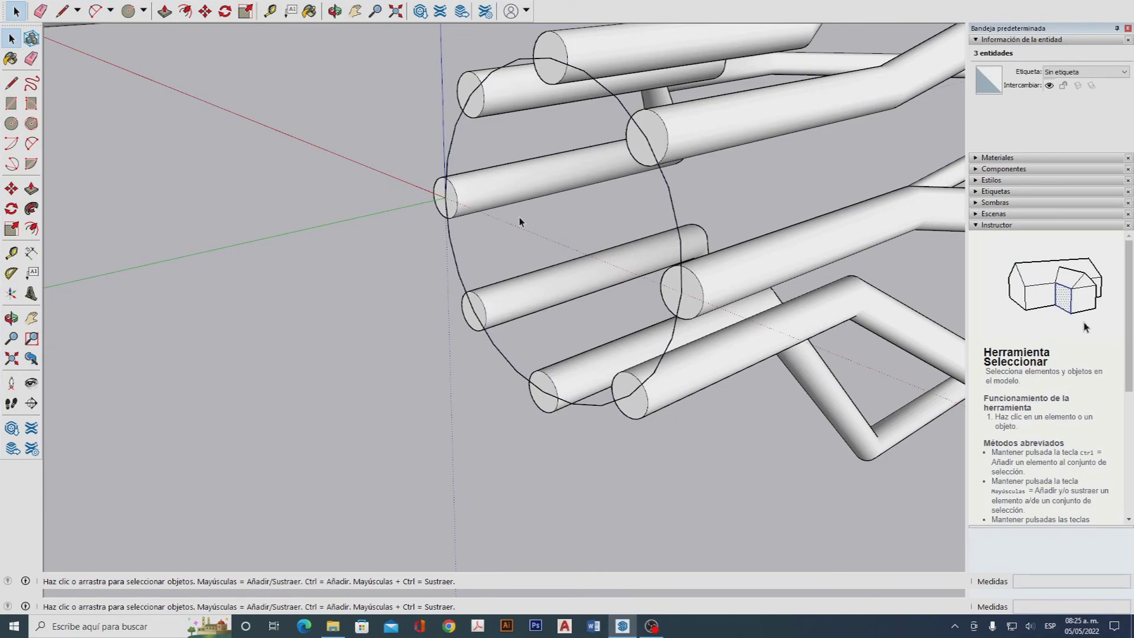
Step: Draw a horizontal circle of 0.5 cm radius centred on the origin, where the large circle passes through the tube's end face
{"action": "middle_click_drag", "start_coordinate": [520, 222], "coordinate": [451, 214]}
{"action": "scroll", "coordinate": [430, 197], "scroll_direction": "up", "scroll_amount": 4}
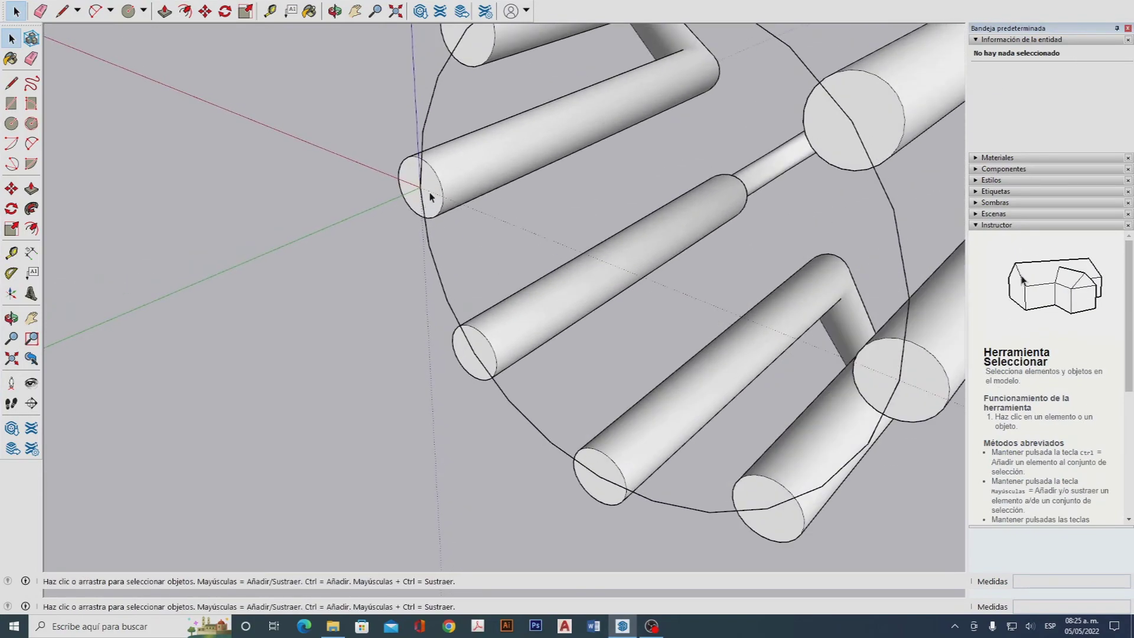
{"action": "scroll", "coordinate": [430, 197], "scroll_direction": "up", "scroll_amount": 2}
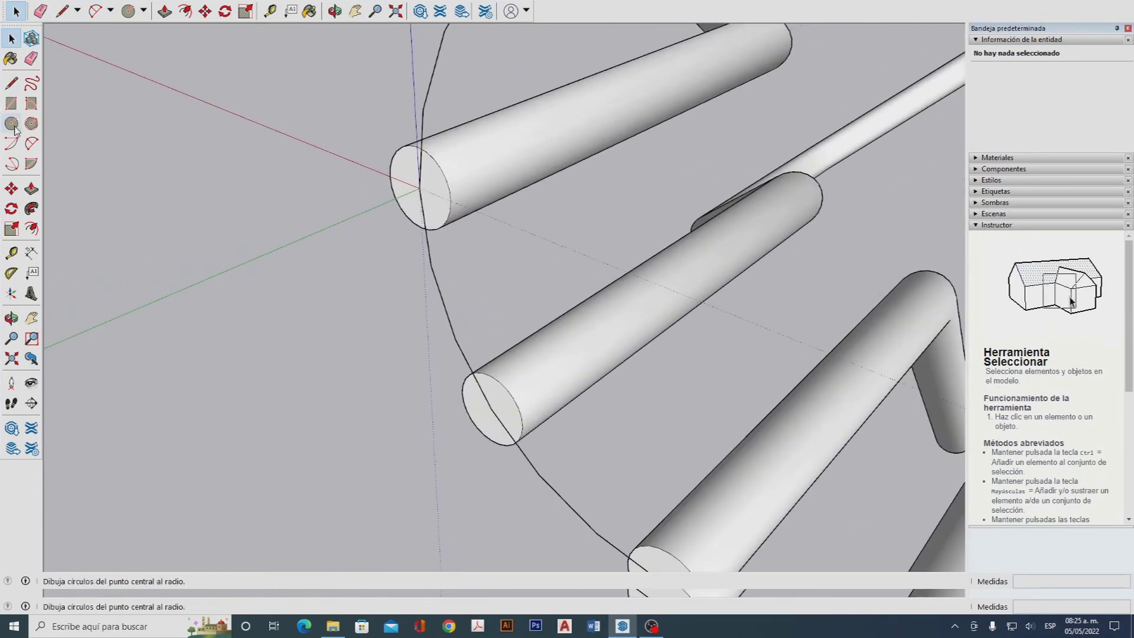
{"action": "key", "text": "c"}
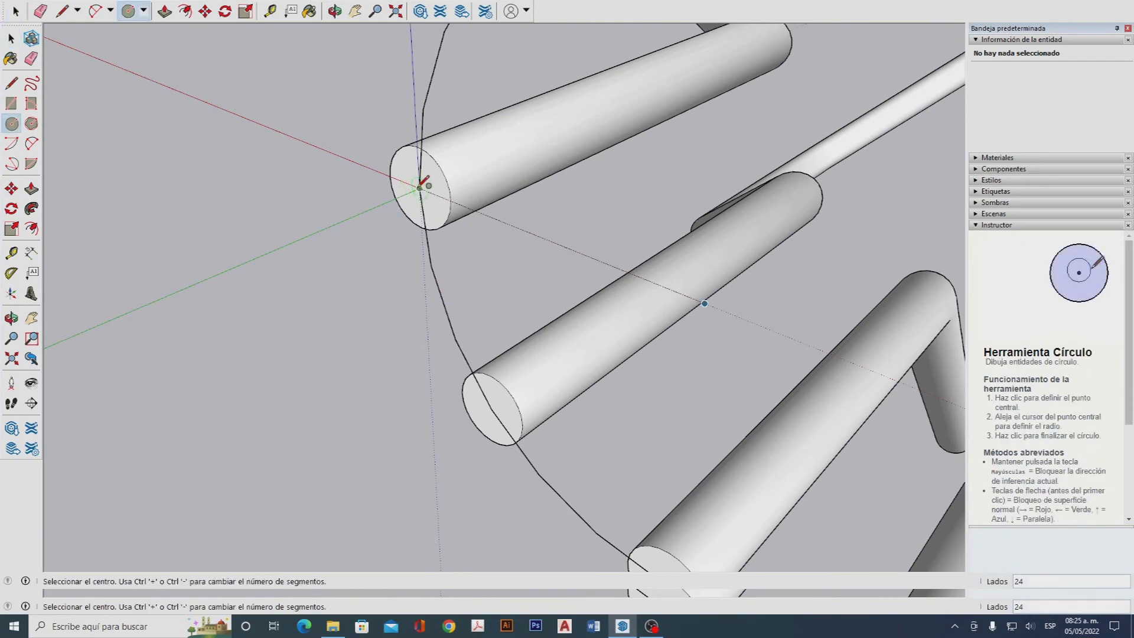
{"action": "scroll", "coordinate": [419, 188], "scroll_direction": "up", "scroll_amount": 5}
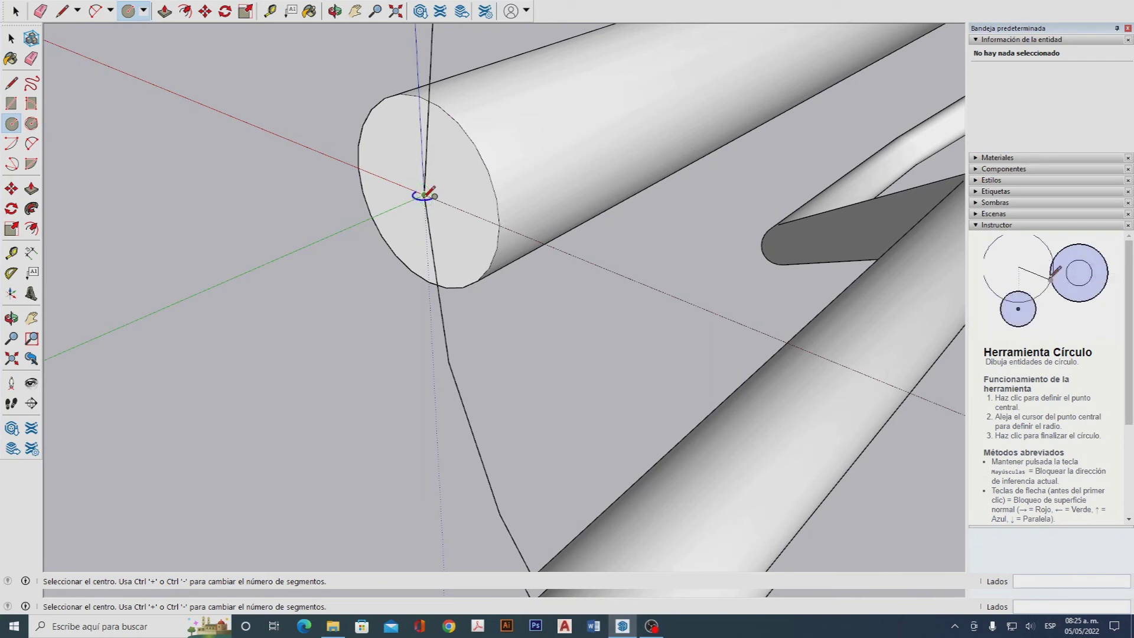
{"action": "left_click", "coordinate": [424, 195]}
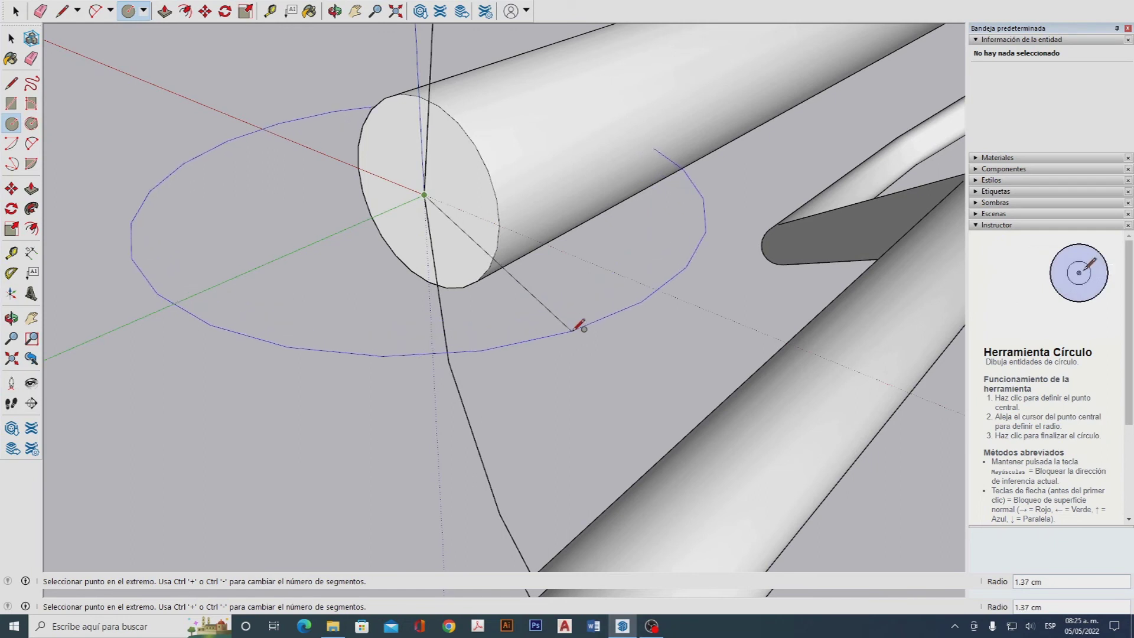
{"action": "type", "text": ".5"}
{"action": "key", "text": "Return"}
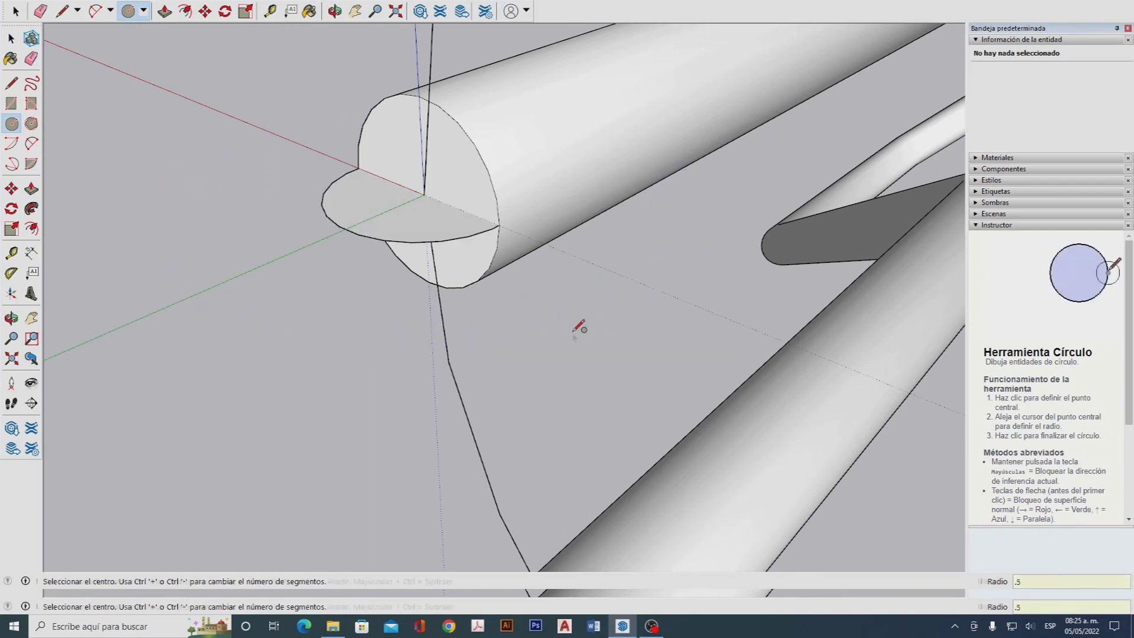
Step: Sweep the small horizontal circle along the large circle with Follow Me to form a ring joining the tube ends
{"action": "key", "text": "space"}
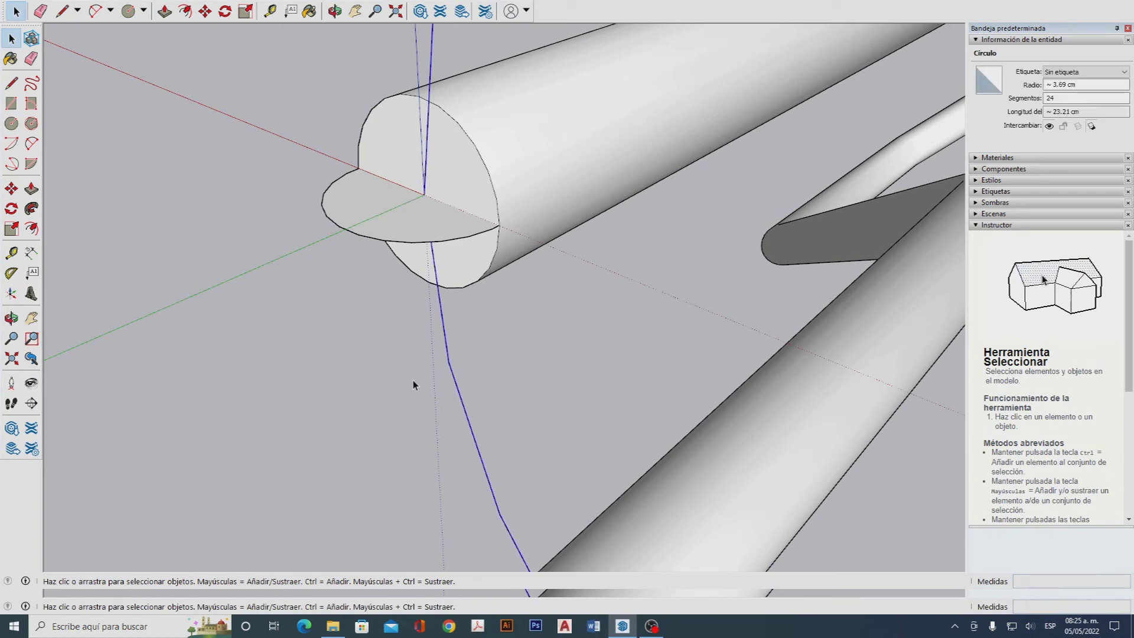
{"action": "left_click", "coordinate": [32, 210]}
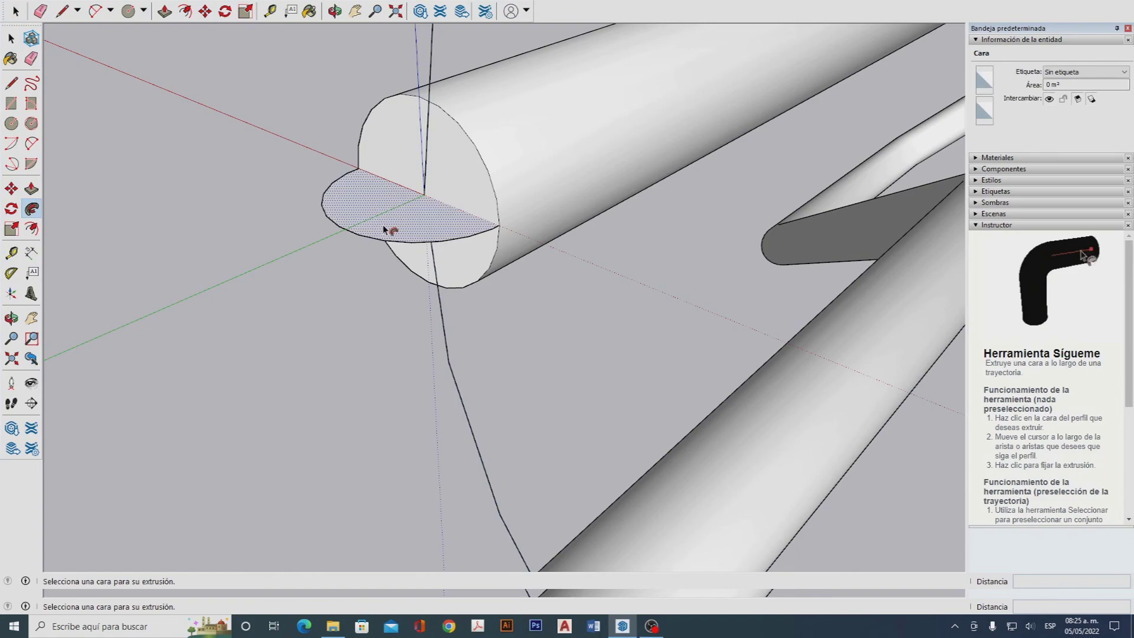
{"action": "left_click", "coordinate": [385, 230]}
{"action": "scroll", "coordinate": [331, 319], "scroll_direction": "down", "scroll_amount": 5}
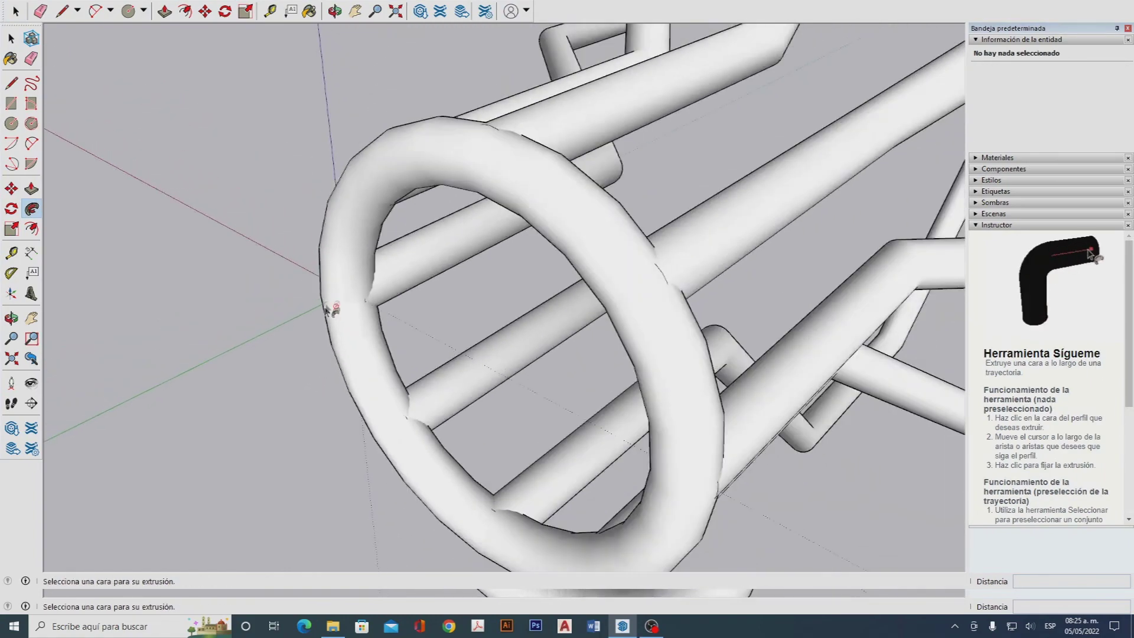
Step: Rotate the ring and all eight tubes 90° to stand upright, with the rotation plane locked perpendicular to the red axis and centred on its negative side
{"action": "scroll", "coordinate": [328, 310], "scroll_direction": "down", "scroll_amount": 10}
{"action": "middle_click_drag", "start_coordinate": [685, 446], "coordinate": [253, 423]}
{"action": "middle_click_drag", "start_coordinate": [800, 322], "coordinate": [713, 406]}
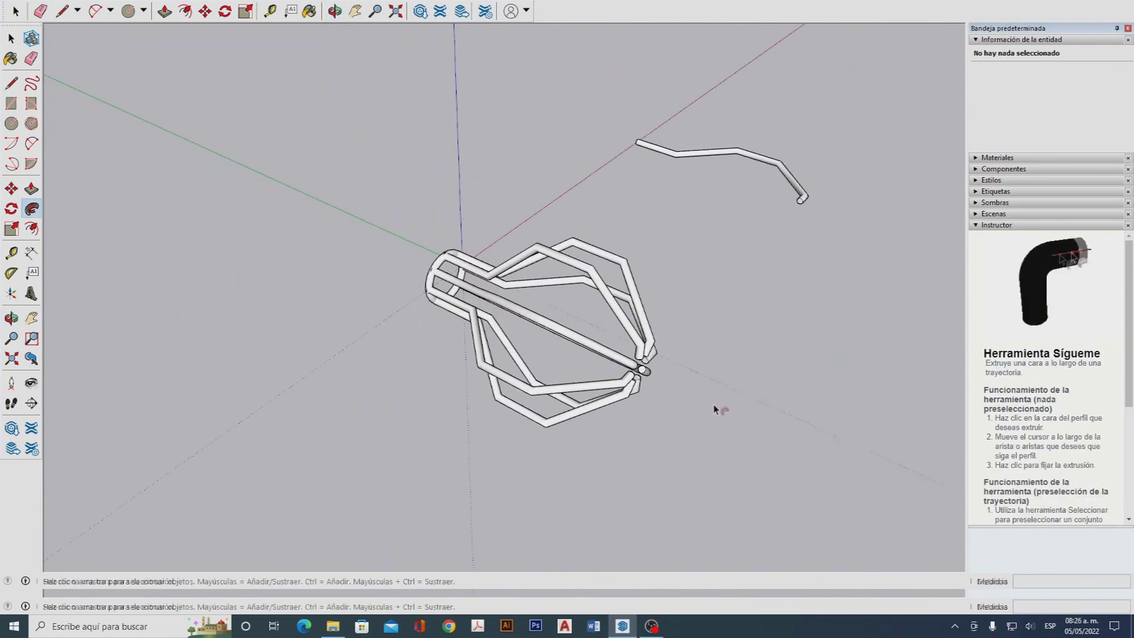
{"action": "key", "text": "space"}
{"action": "left_click_drag", "start_coordinate": [368, 160], "coordinate": [672, 456]}
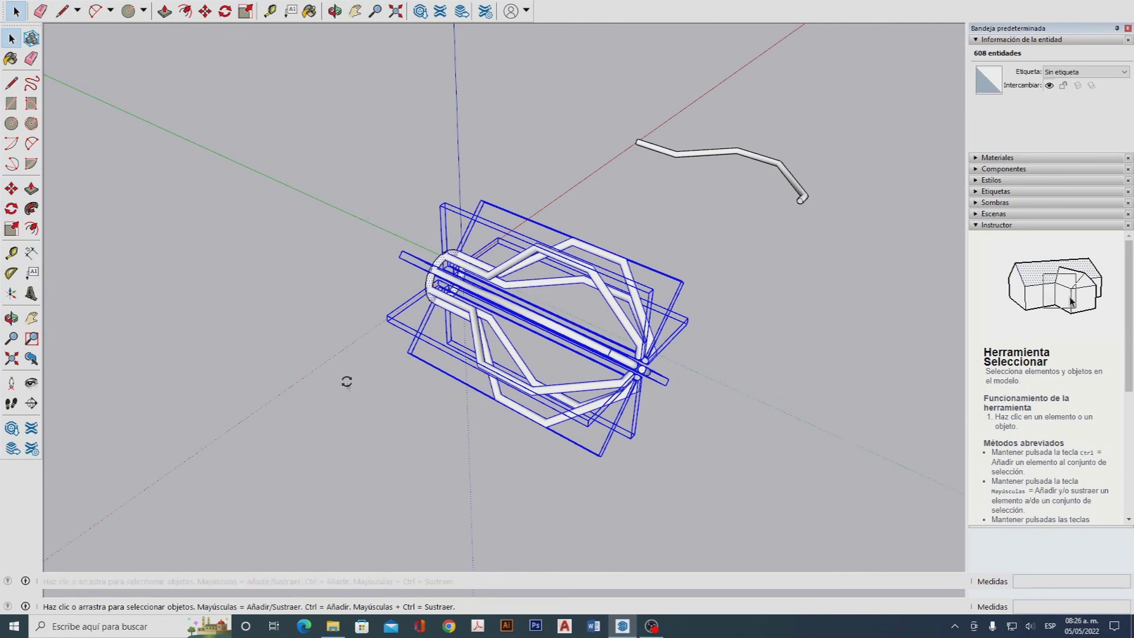
{"action": "key", "text": "q"}
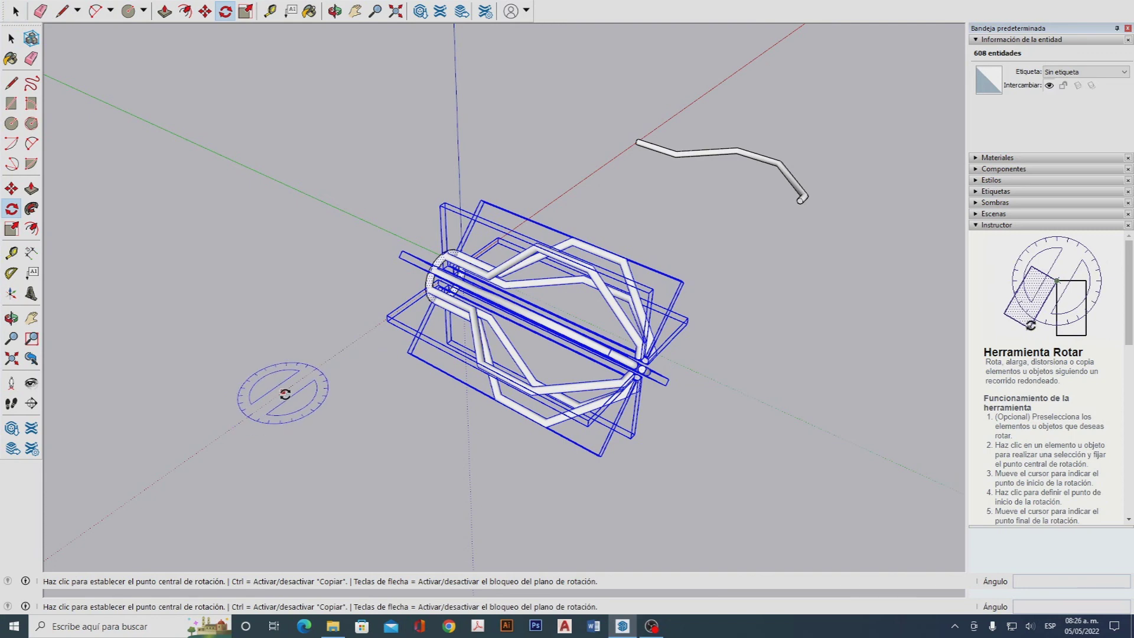
{"action": "key", "text": "Right"}
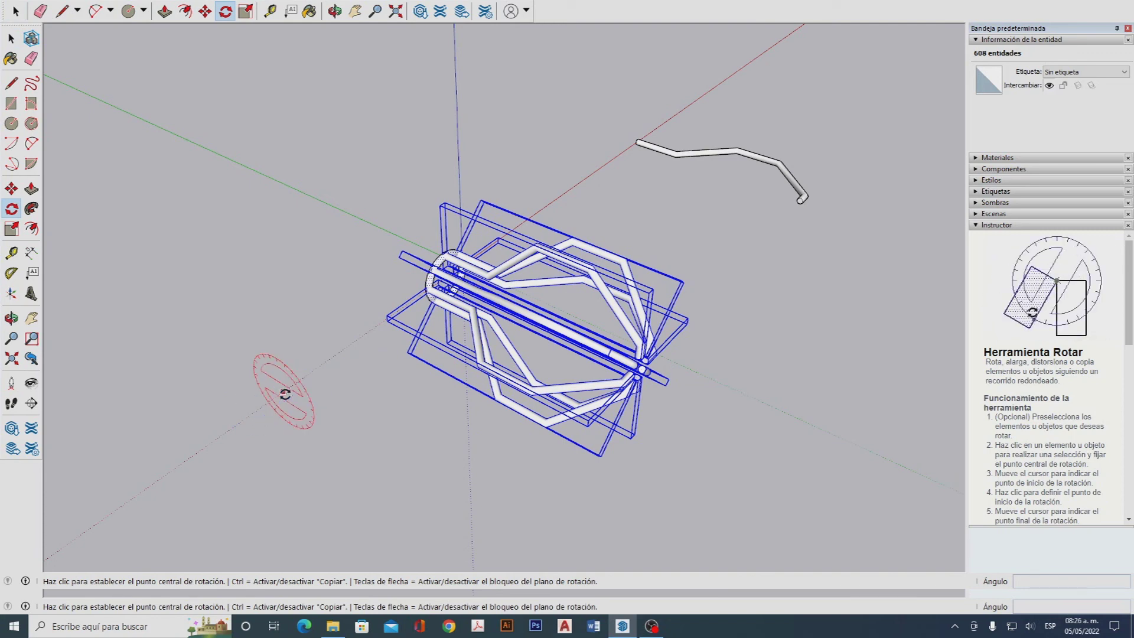
{"action": "left_click", "coordinate": [284, 392]}
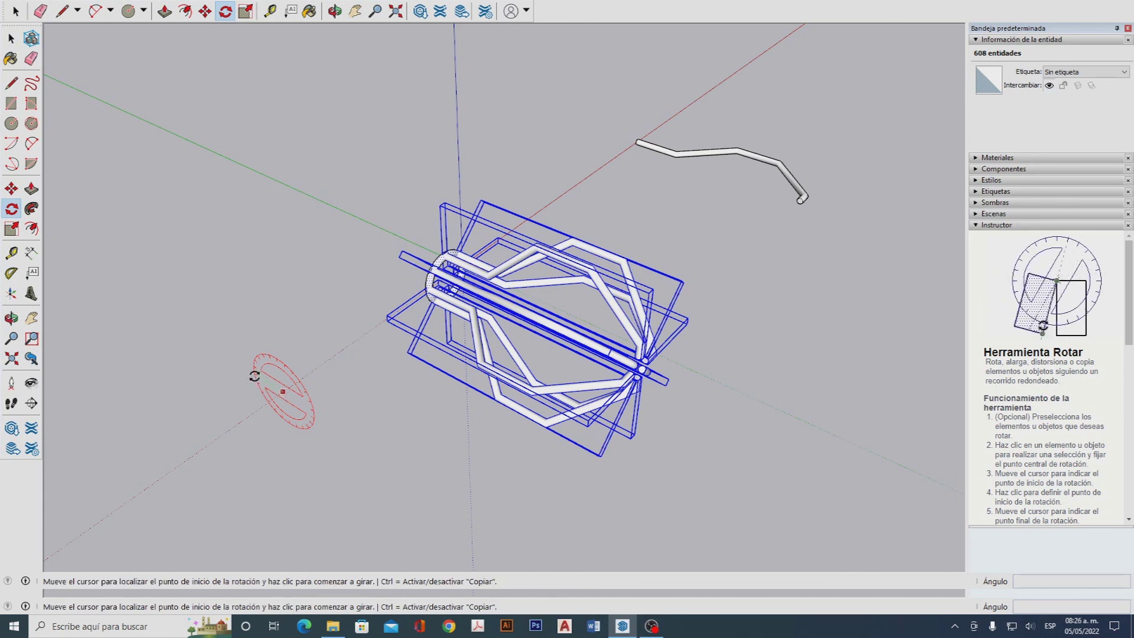
{"action": "left_click", "coordinate": [218, 357]}
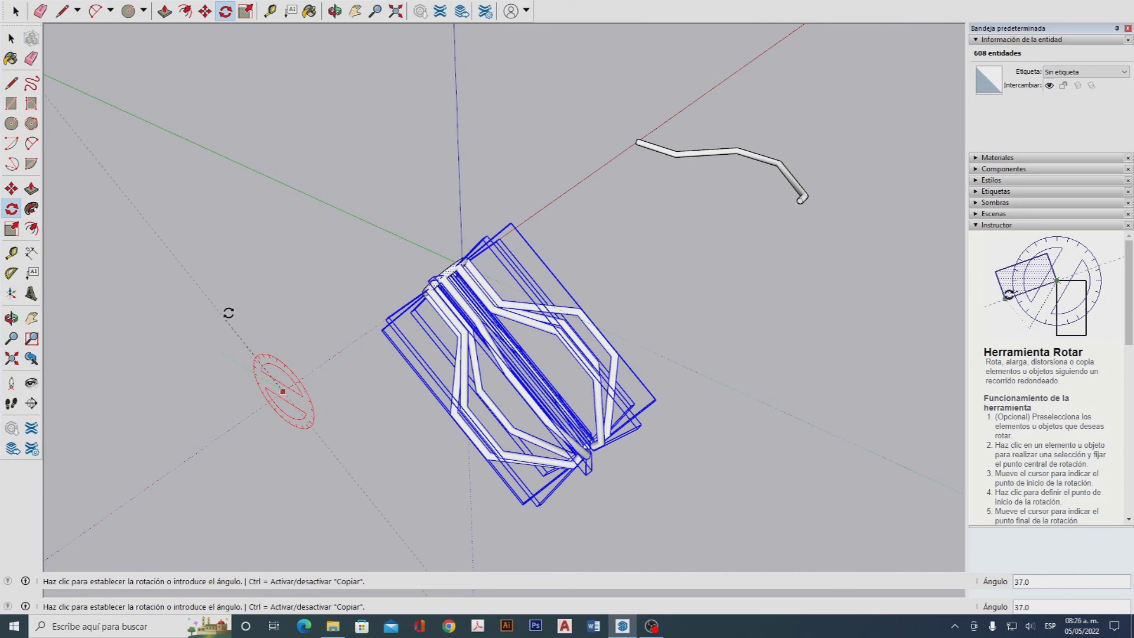
{"action": "type", "text": "90"}
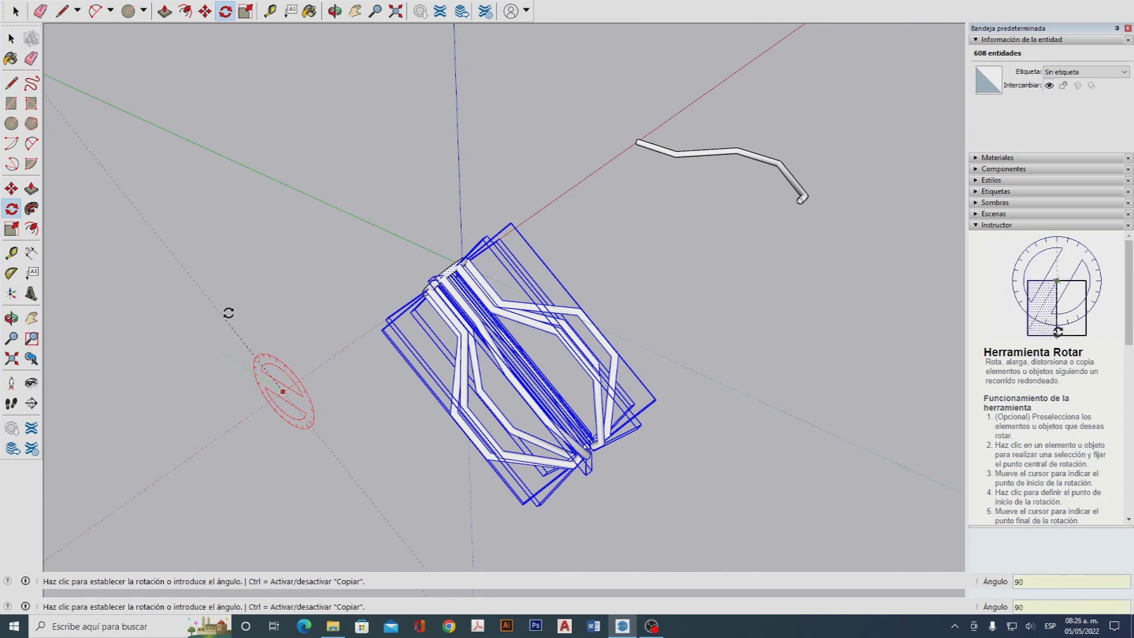
{"action": "key", "text": "Return"}
{"action": "key", "text": "space"}
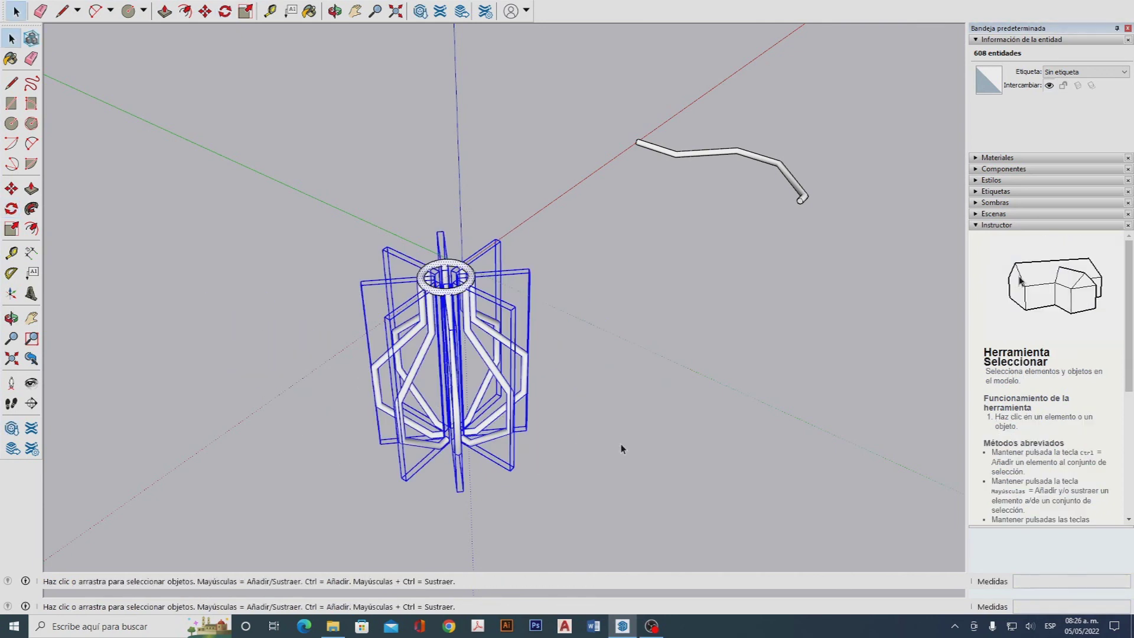
{"action": "left_click", "coordinate": [622, 444]}
{"action": "mouse_move", "coordinate": [624, 453]}
{"action": "middle_mouse_down"}
{"action": "mouse_move", "coordinate": [505, 327]}
{"action": "mouse_move", "coordinate": [501, 266]}
{"action": "mouse_move", "coordinate": [499, 385]}
{"action": "mouse_move", "coordinate": [535, 431]}
{"action": "mouse_move", "coordinate": [676, 356]}
{"action": "mouse_move", "coordinate": [463, 473]}
{"action": "mouse_move", "coordinate": [544, 473]}
{"action": "mouse_move", "coordinate": [637, 436]}
{"action": "mouse_move", "coordinate": [642, 452]}
{"action": "middle_mouse_up"}
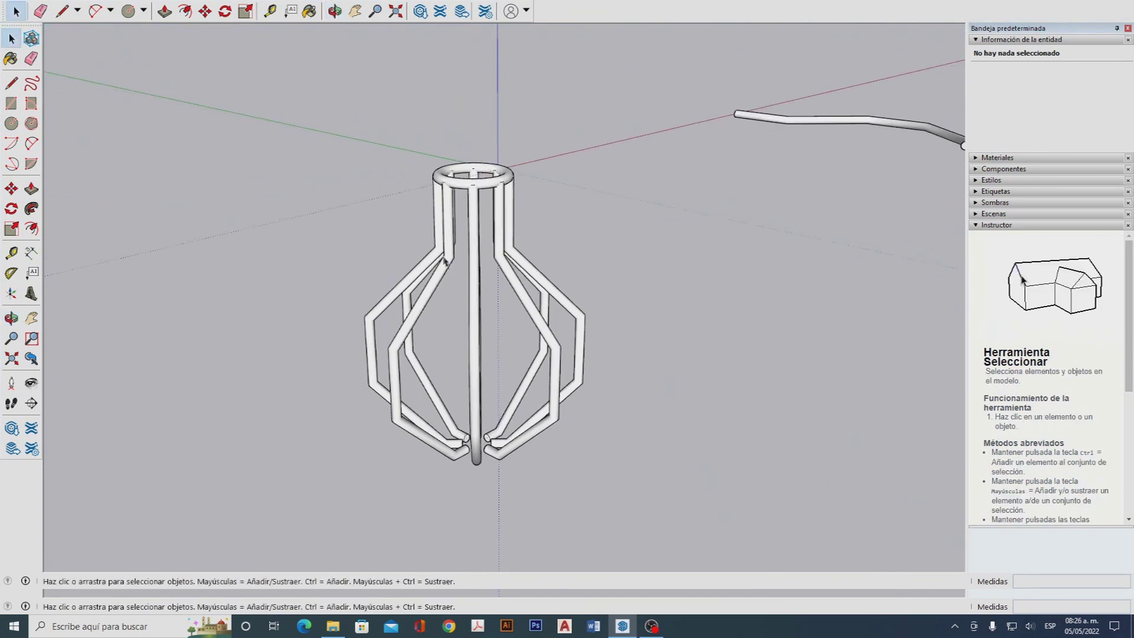
{"action": "middle_click_drag", "start_coordinate": [445, 283], "coordinate": [456, 193]}
{"action": "middle_click_drag", "start_coordinate": [462, 296], "coordinate": [567, 455]}
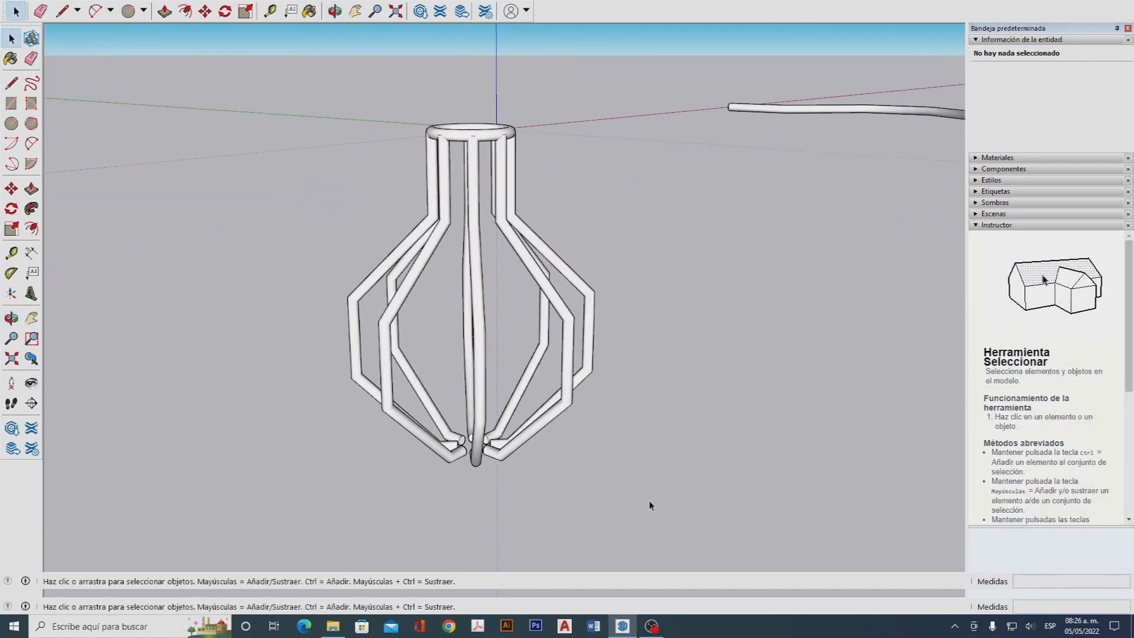